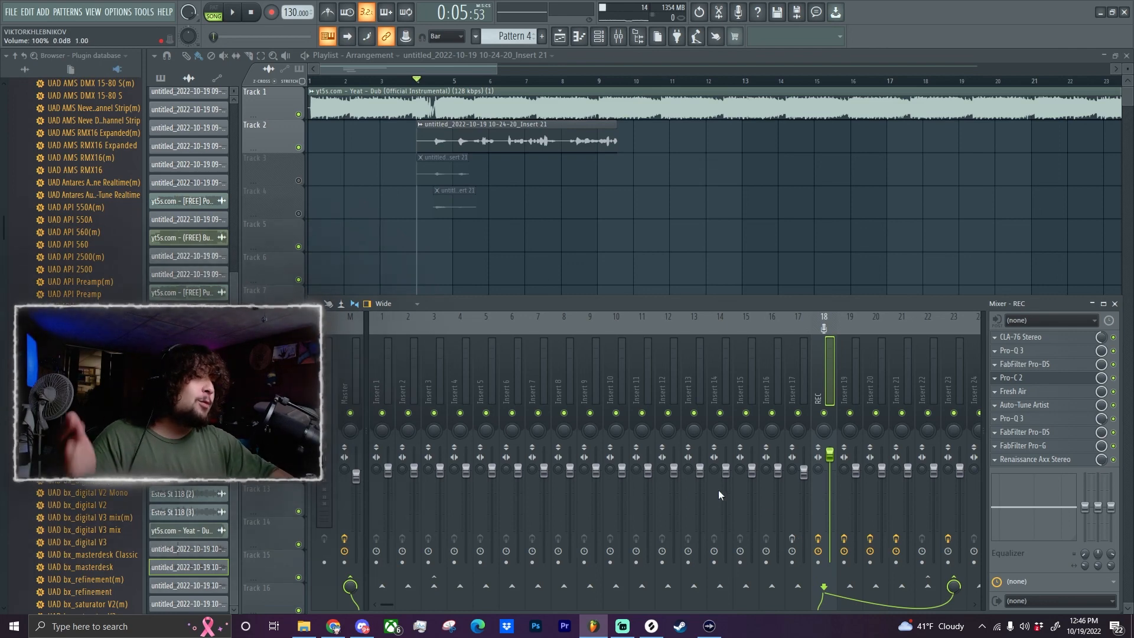
# Open the channel settings of the vocal clip on playlist Track 2, assign it to mixer track 2 and show the mixer.
pyautogui.doubleClick(480, 139)
pyautogui.moveTo(480, 139)
pyautogui.mouseDown()
pyautogui.moveTo(480, 165)
pyautogui.moveTo(483, 152)
pyautogui.mouseUp()
pyautogui.click(619, 37)
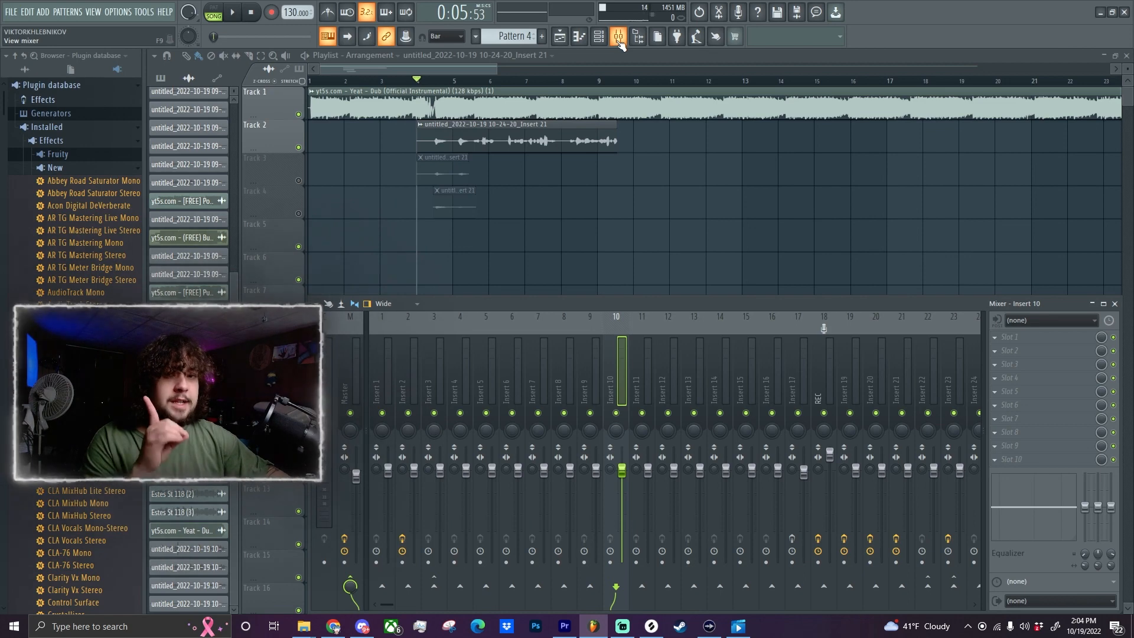
# Route mixer Insert 2 into Insert 3, switching the existing send off and enabling it again.
pyautogui.click(410, 368)
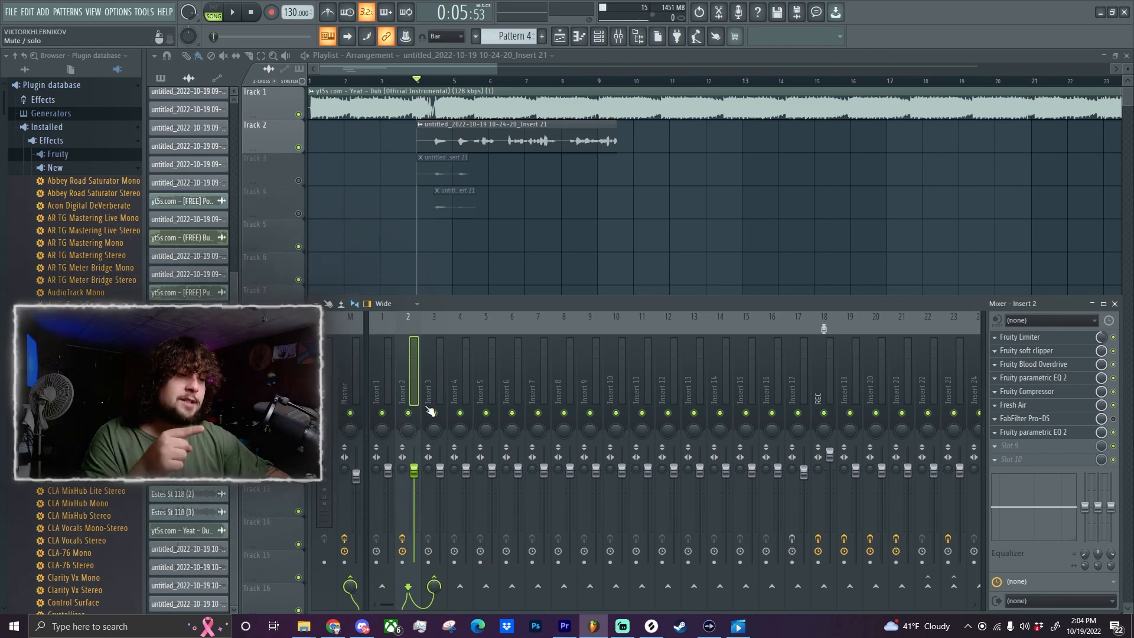
pyautogui.click(438, 585)
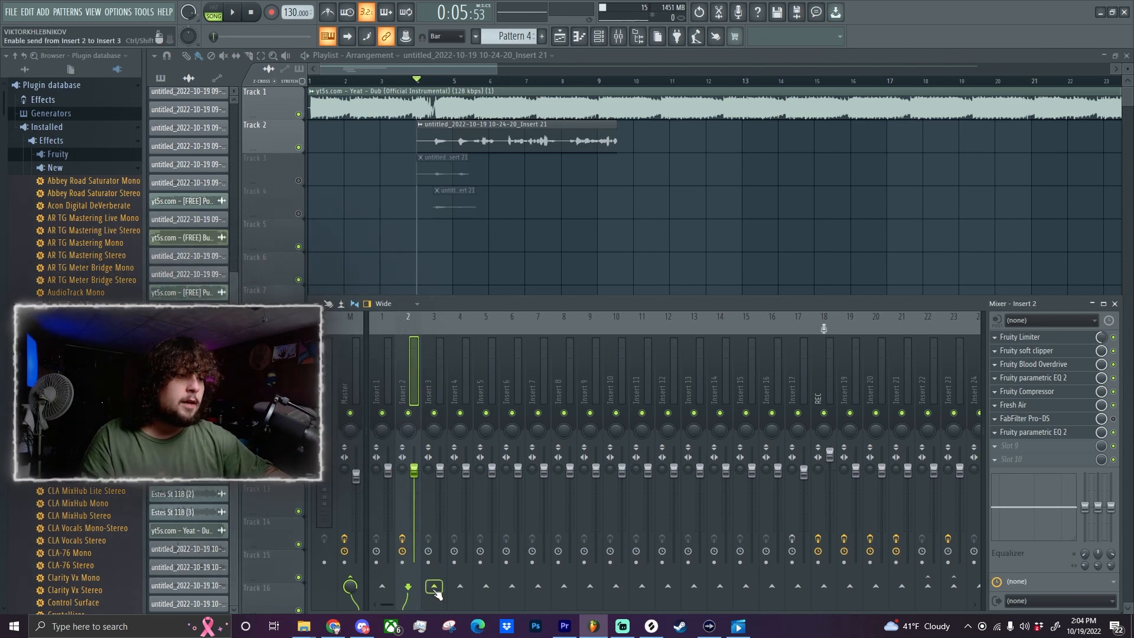
pyautogui.click(442, 395)
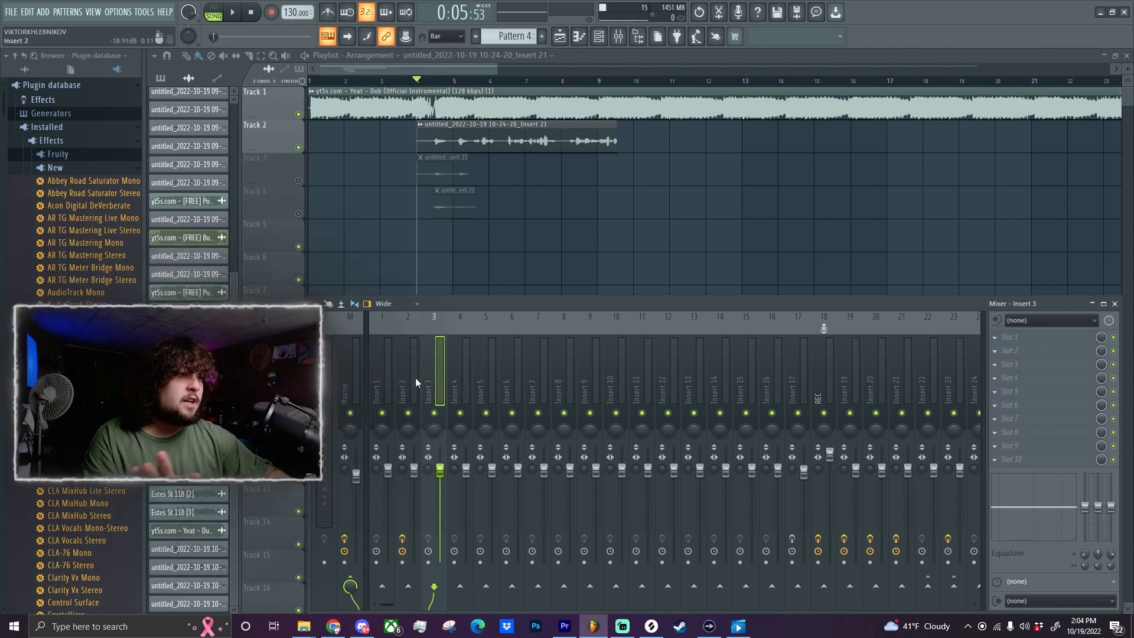
pyautogui.click(414, 383)
pyautogui.click(437, 588)
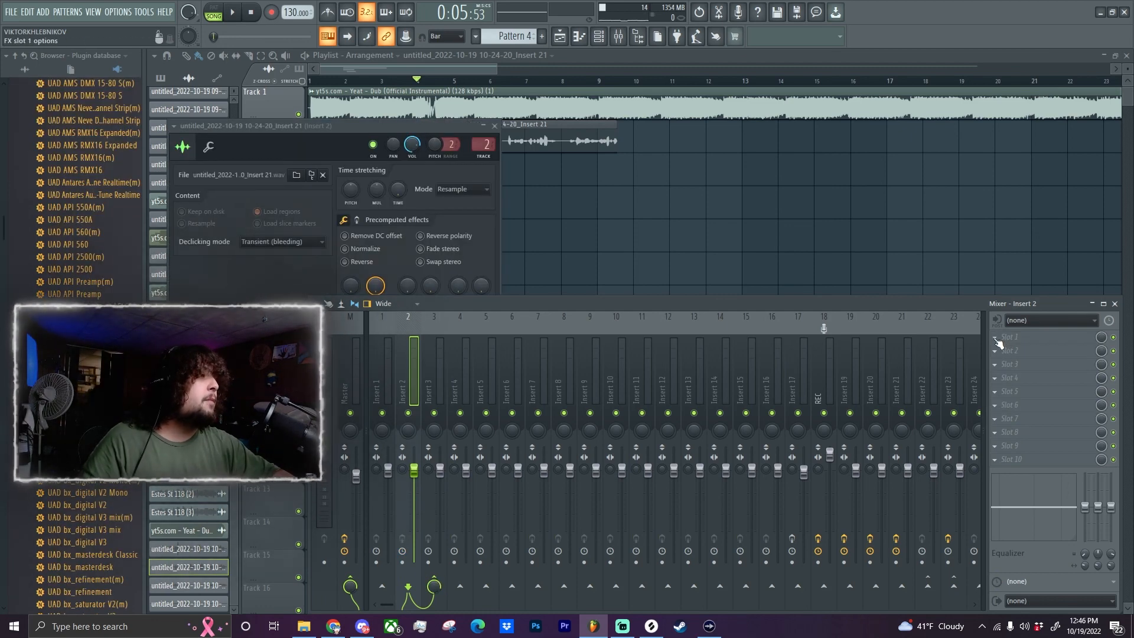
# Add Fruity Limiter to slot 1 of Insert 2 in COMP mode, then lower the threshold and raise the knee and ratio.
pyautogui.click(997, 342)
pyautogui.click(754, 373)
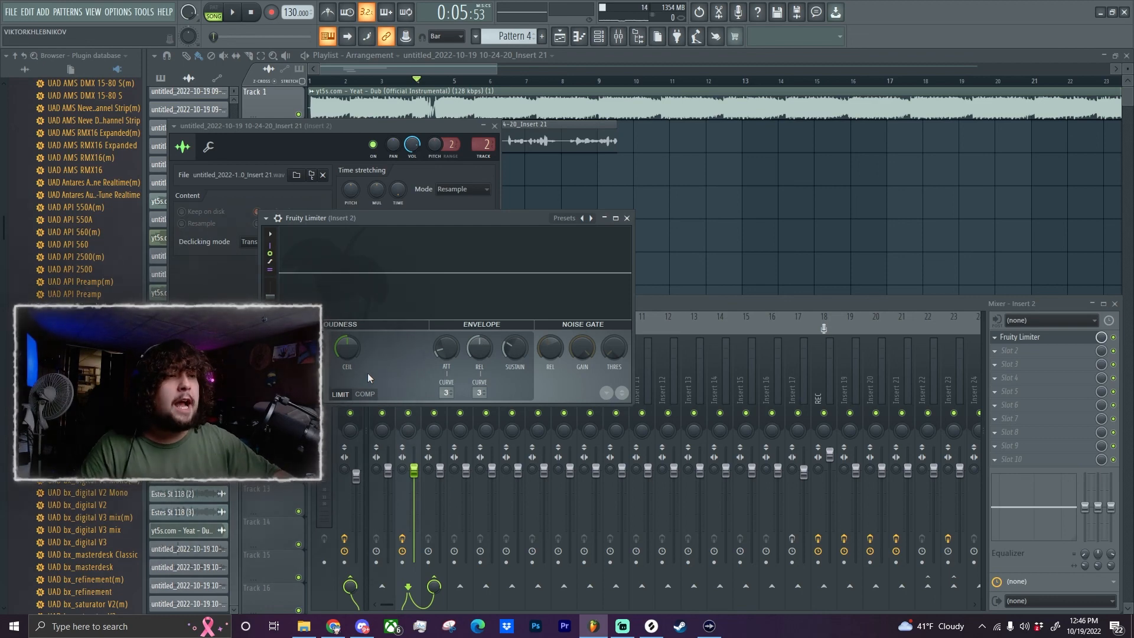
pyautogui.click(365, 393)
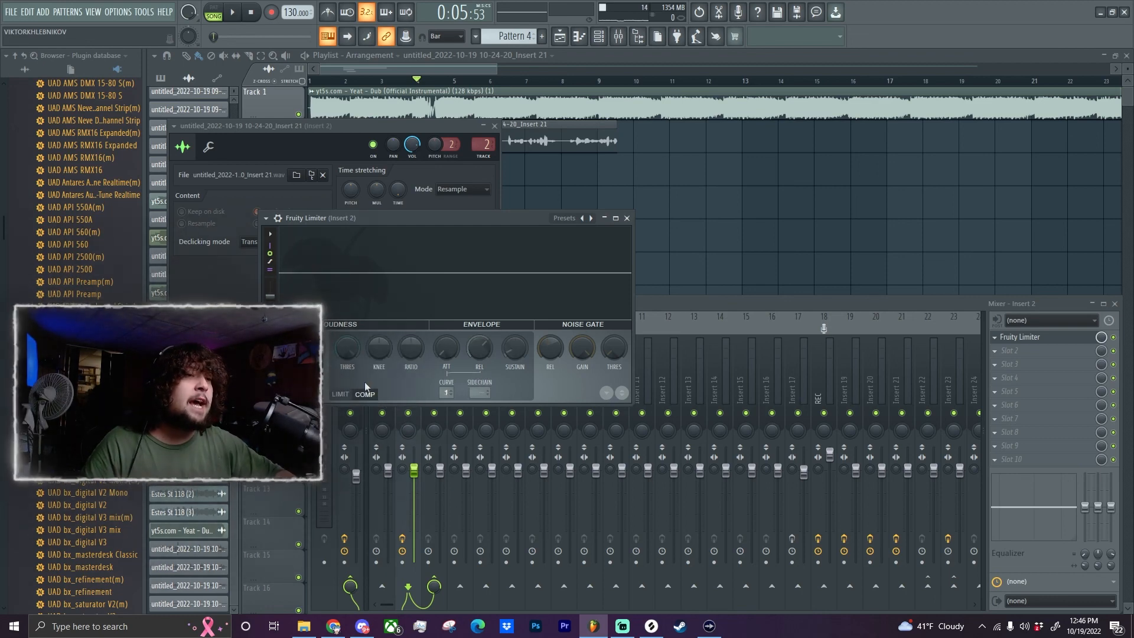
pyautogui.moveTo(348, 348); pyautogui.dragTo(348, 442)
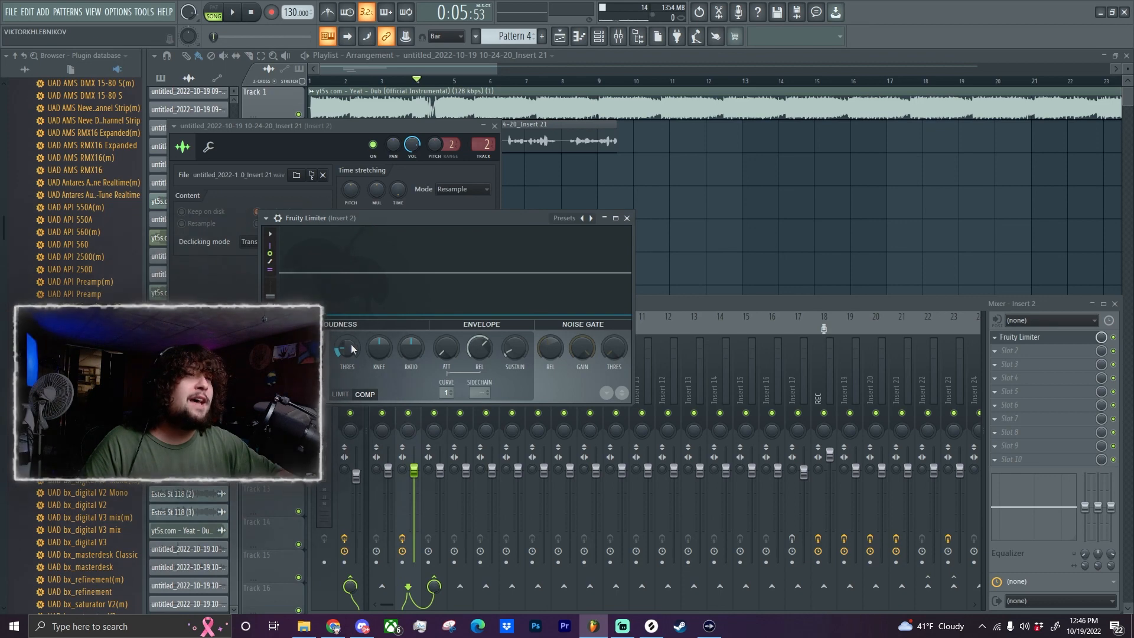
pyautogui.moveTo(410, 356); pyautogui.dragTo(380, 349)
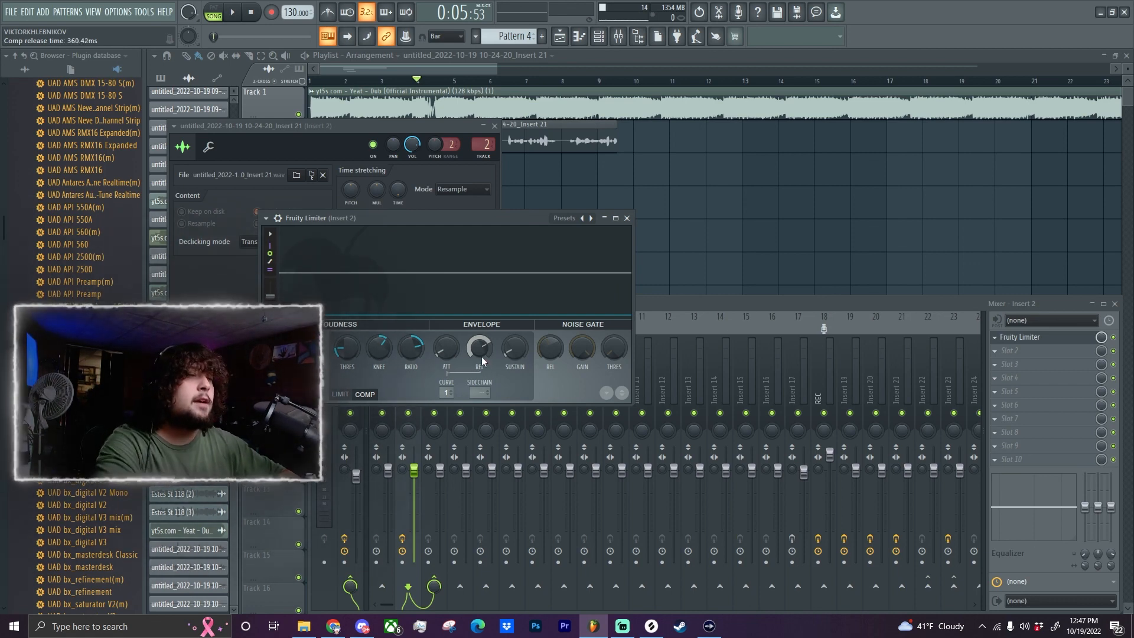
# Lower the Fruity Limiter's mix level to about 48% and play back the vocal to check the compression on its graph.
pyautogui.moveTo(1102, 338); pyautogui.dragTo(1102, 341)
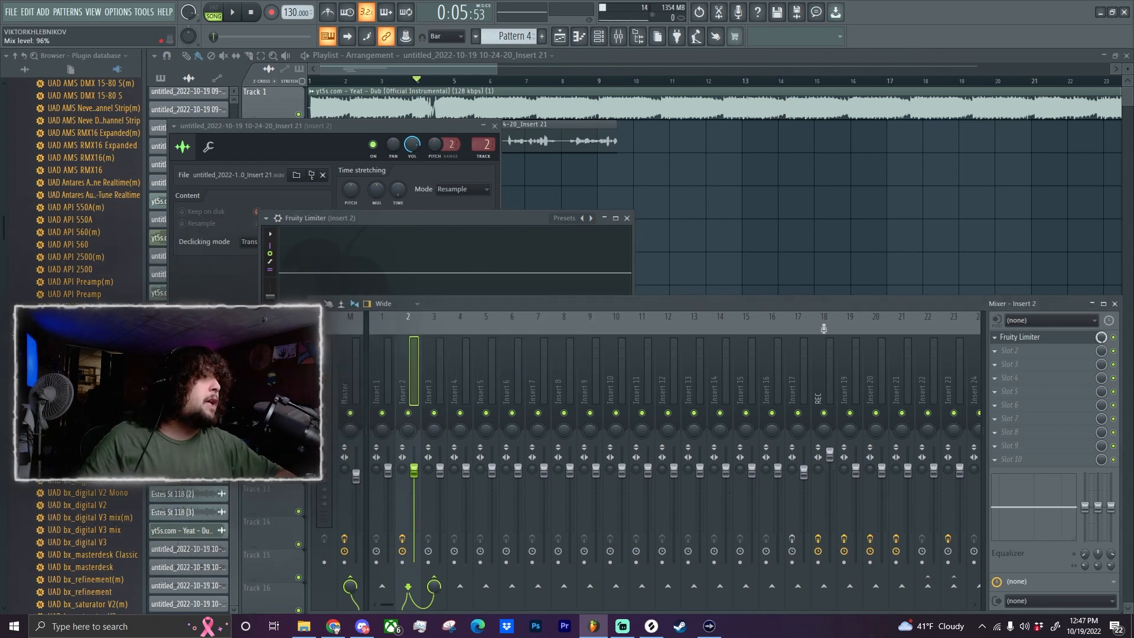
pyautogui.press('space')
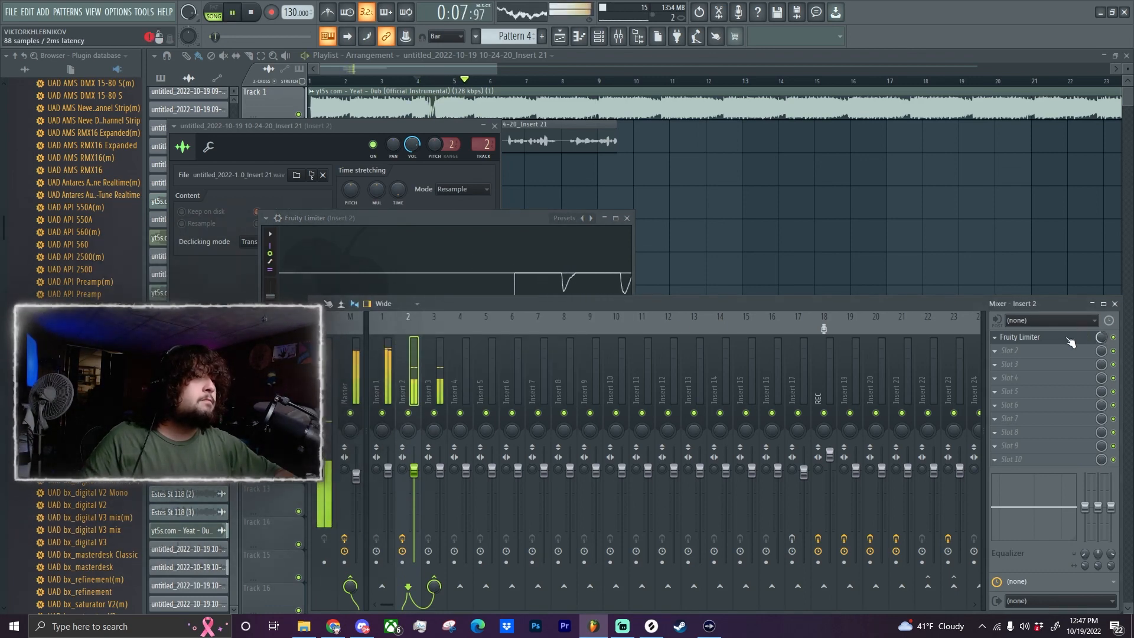
pyautogui.moveTo(452, 227); pyautogui.dragTo(761, 143)
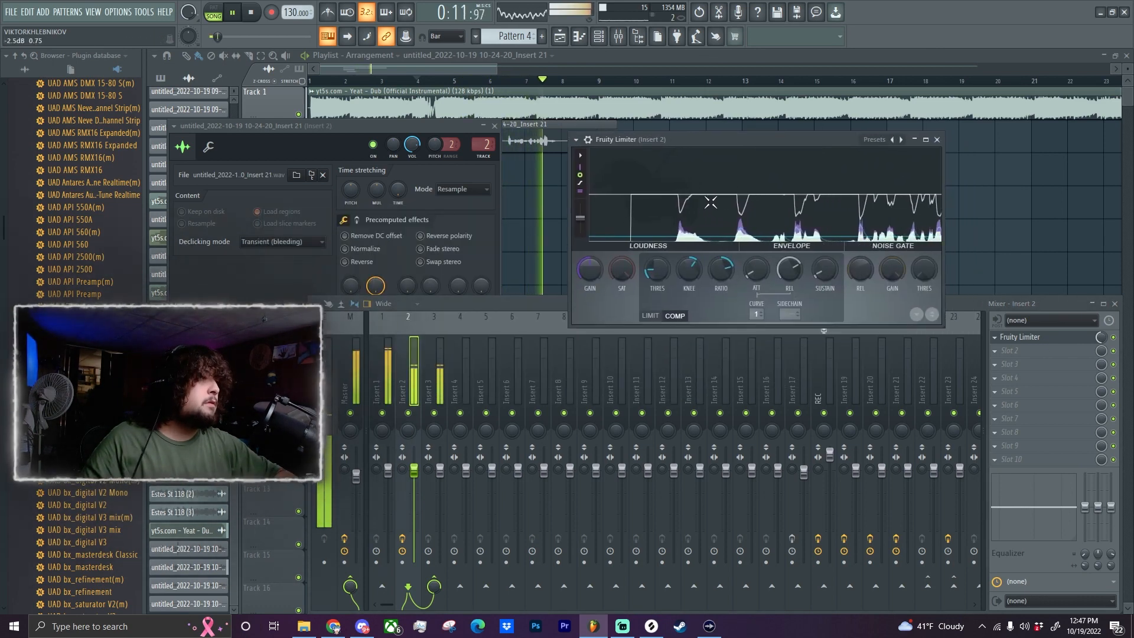
pyautogui.press('space')
# Adjust the limiter's saturation, raise its gain to about 6.6 dB during playback, and fine-tune its mix level.
pyautogui.moveTo(626, 284); pyautogui.dragTo(626, 276)
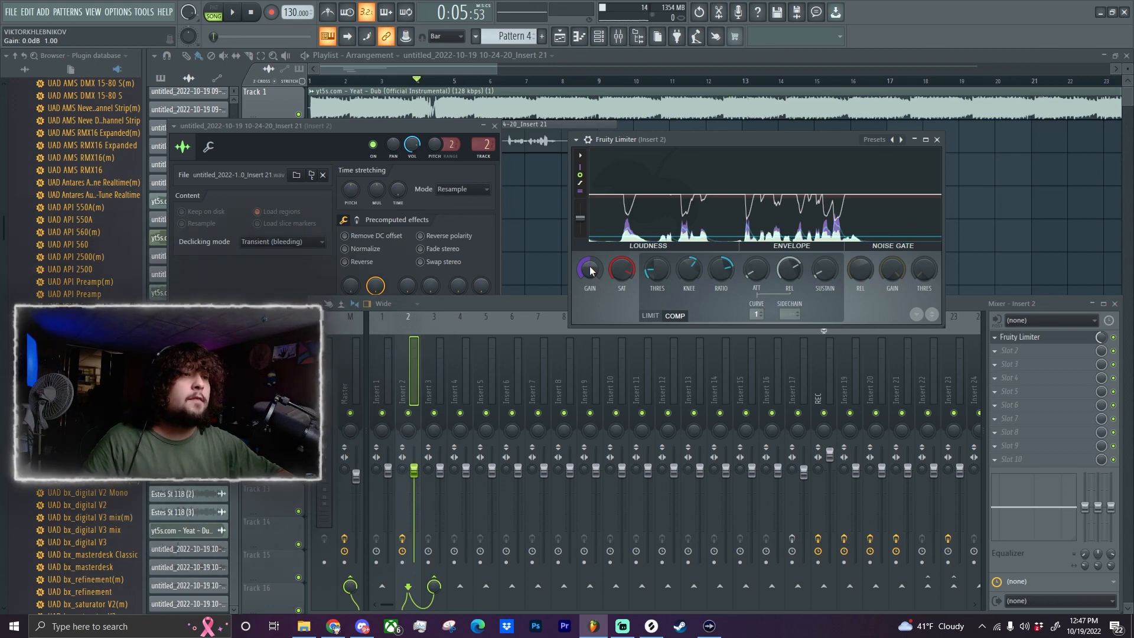
pyautogui.press('space')
pyautogui.moveTo(590, 270); pyautogui.dragTo(590, 246)
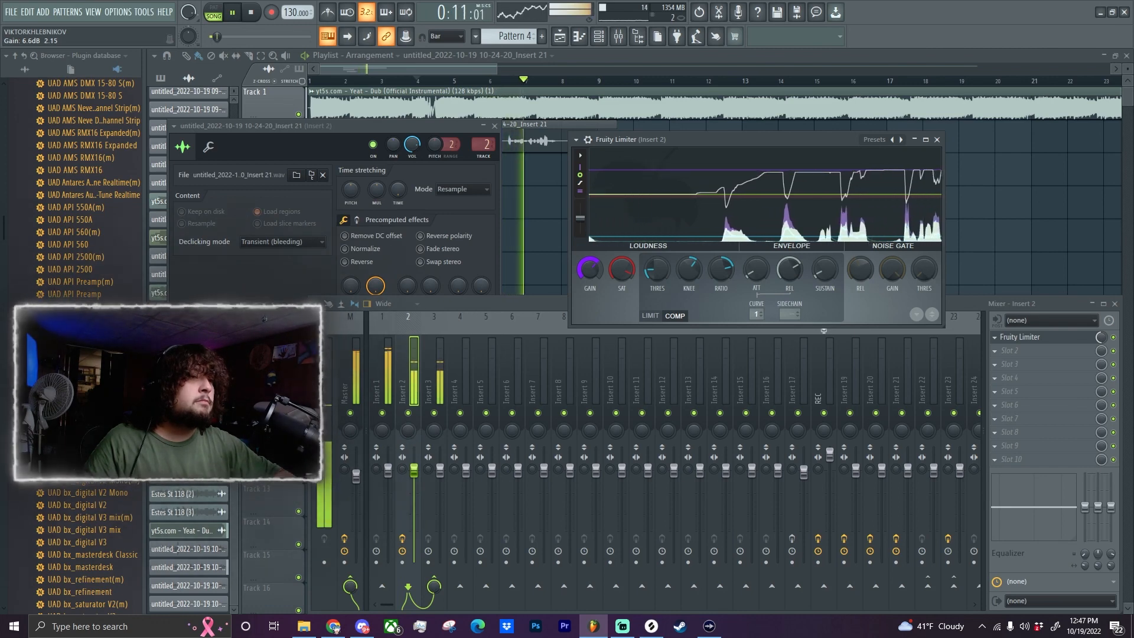
pyautogui.press('space')
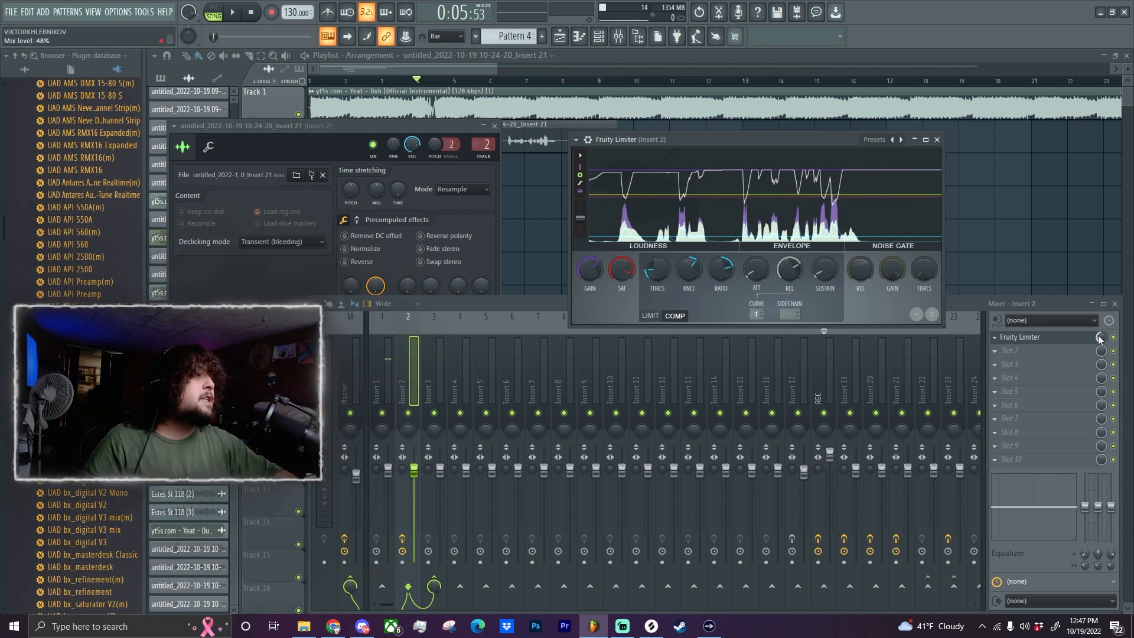
pyautogui.moveTo(1101, 339); pyautogui.dragTo(1100, 337)
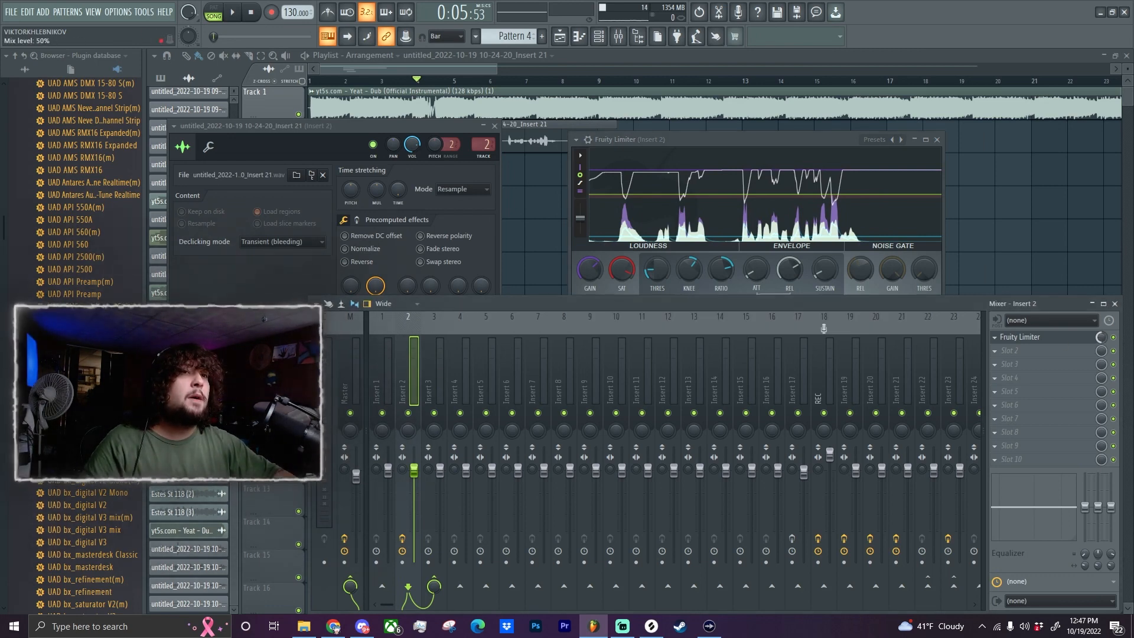
# Add Fruity Soft Clipper to slot 2 of Insert 2 and lower its threshold below -7.6 dB.
pyautogui.click(1006, 354)
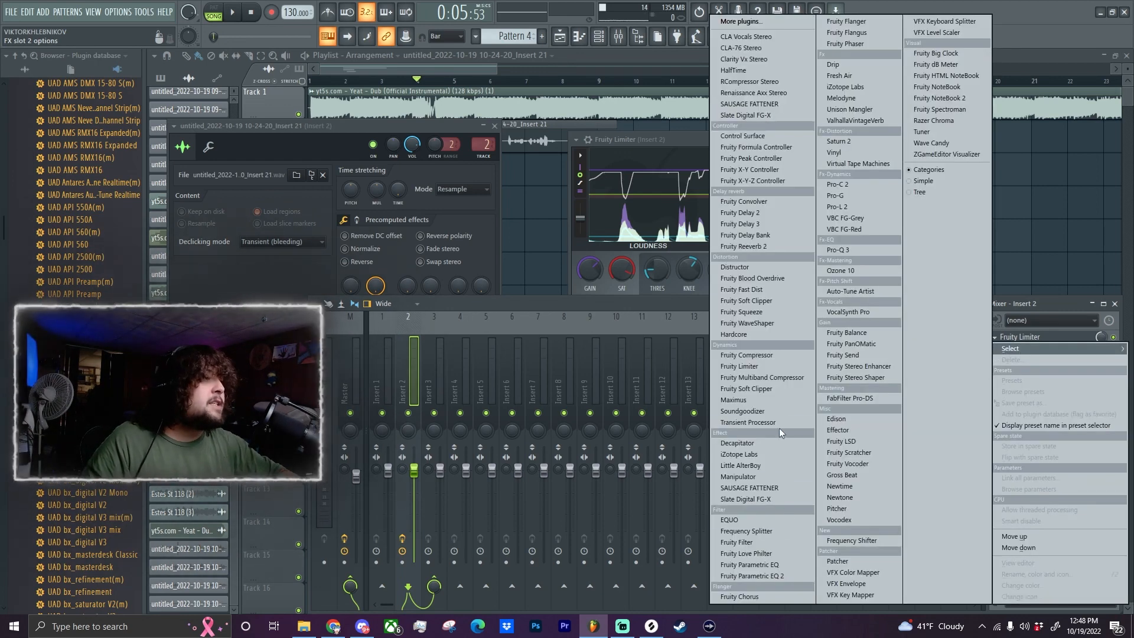
pyautogui.click(760, 303)
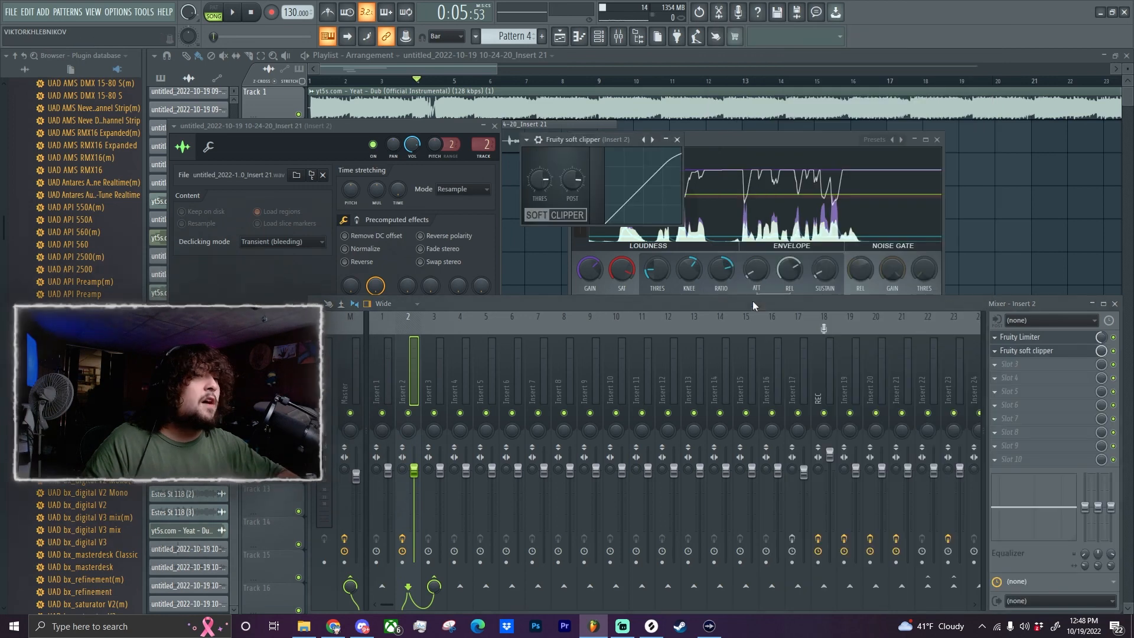
pyautogui.moveTo(540, 179); pyautogui.dragTo(539, 195)
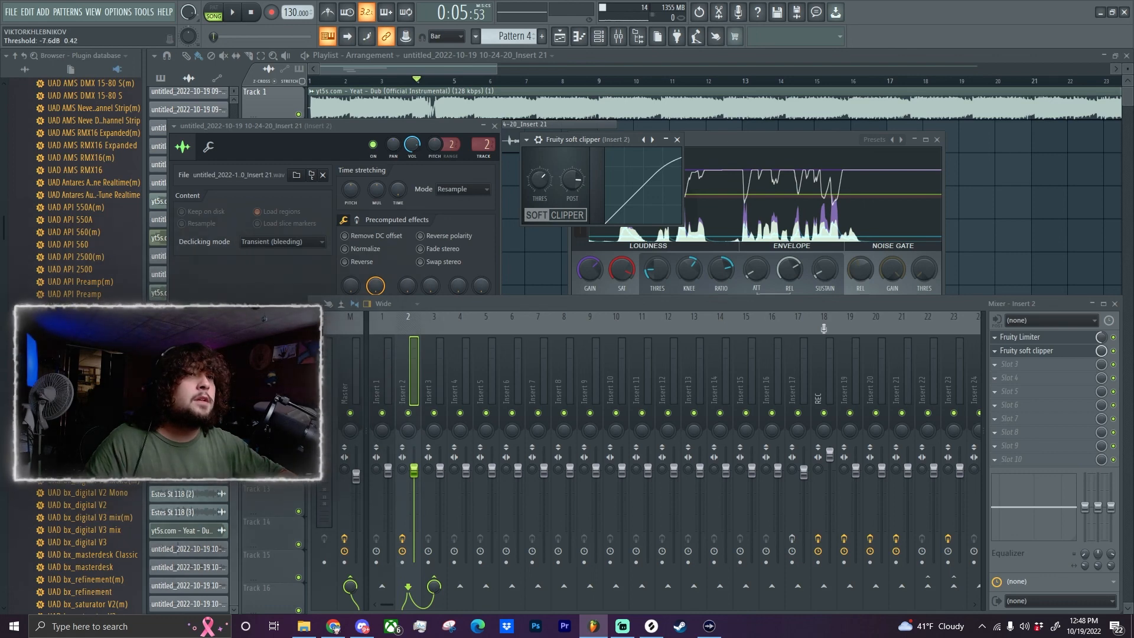
pyautogui.moveTo(540, 179); pyautogui.dragTo(539, 188)
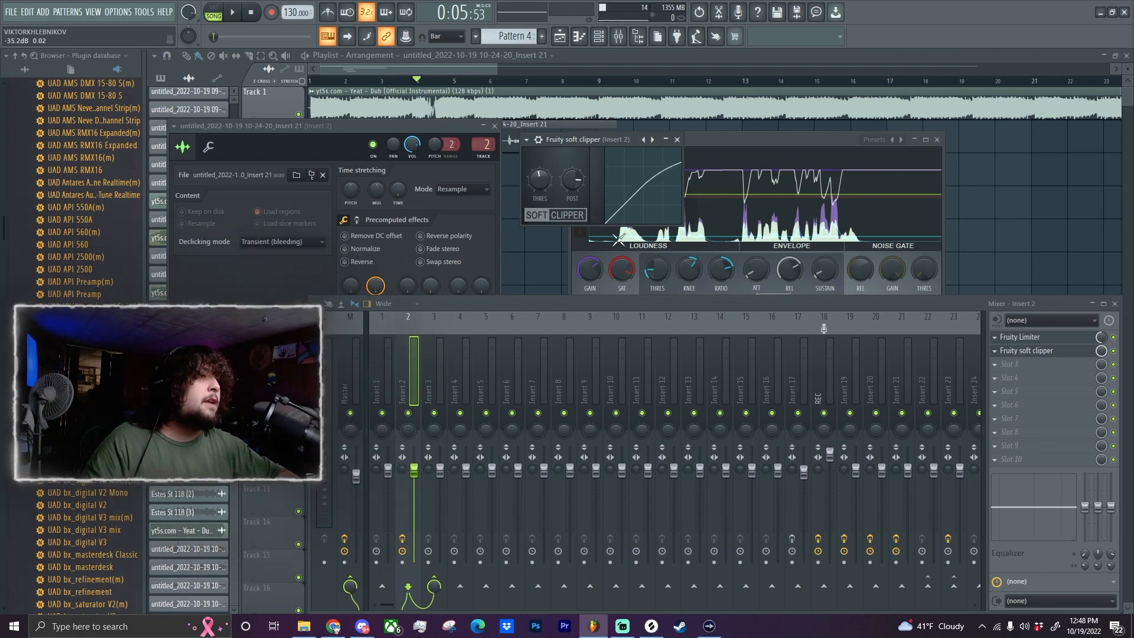
# Lower the soft clipper's post gain to 64% while playing back the vocal.
pyautogui.press('space')
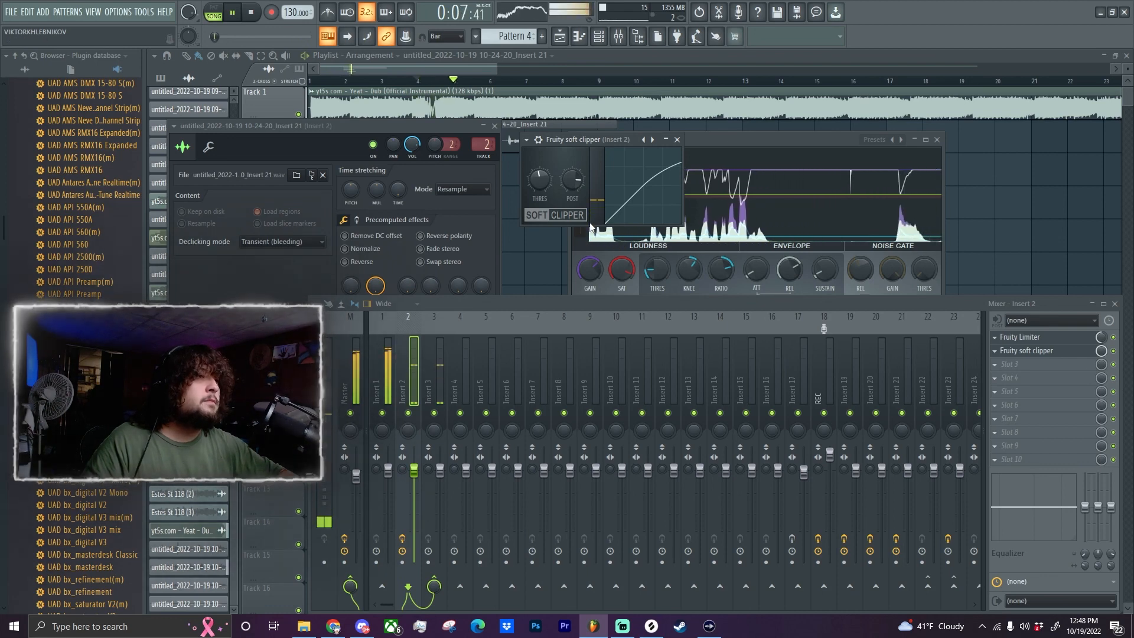
pyautogui.moveTo(570, 182); pyautogui.dragTo(569, 203)
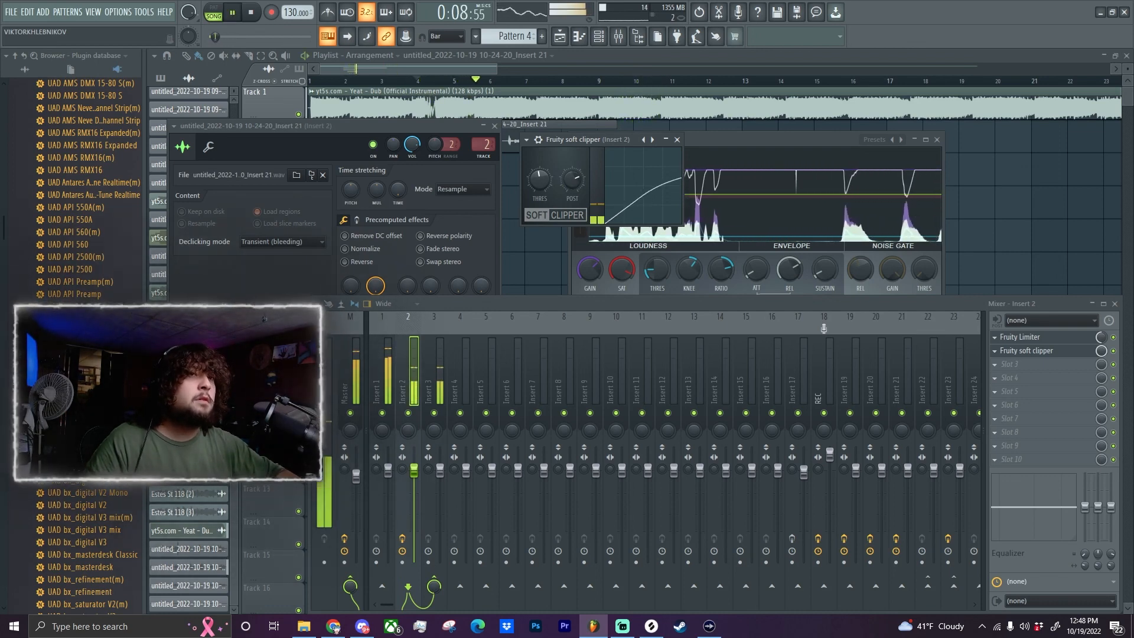
pyautogui.moveTo(572, 179); pyautogui.dragTo(572, 184)
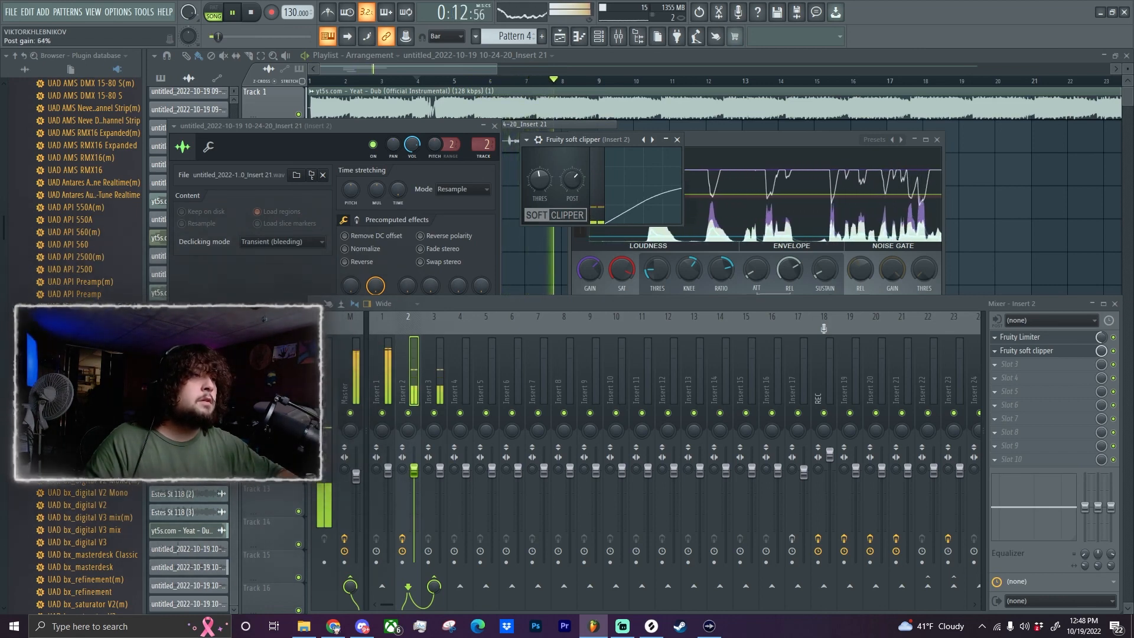
pyautogui.press('space')
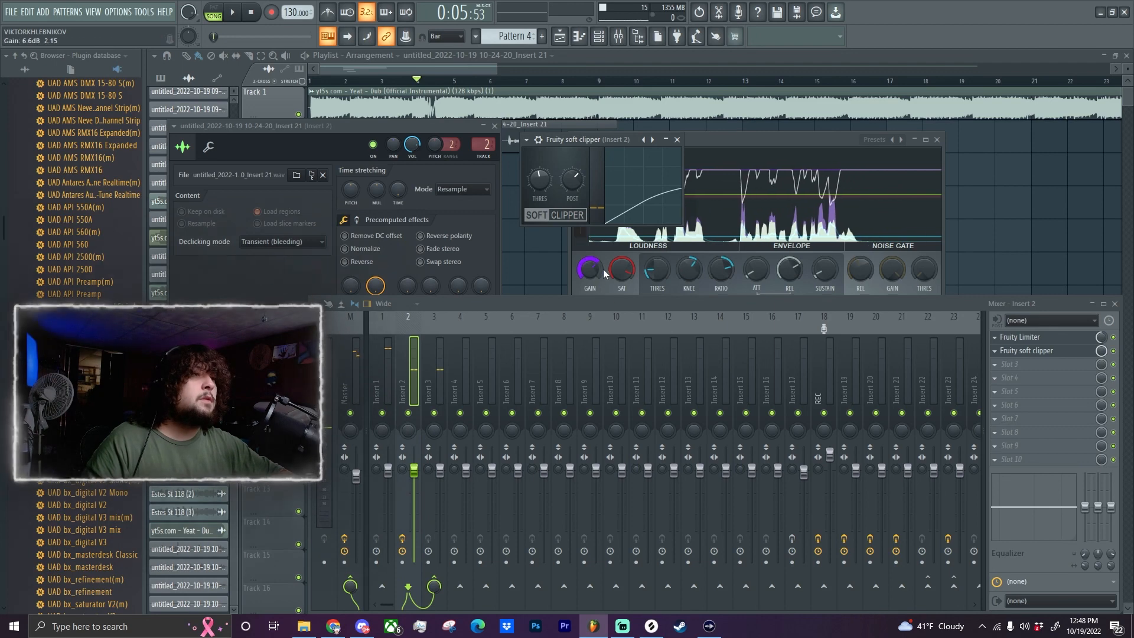
# Add Fruity Blood Overdrive to slot 3 of Insert 2 and raise its pre amp to about 0.13.
pyautogui.click(998, 367)
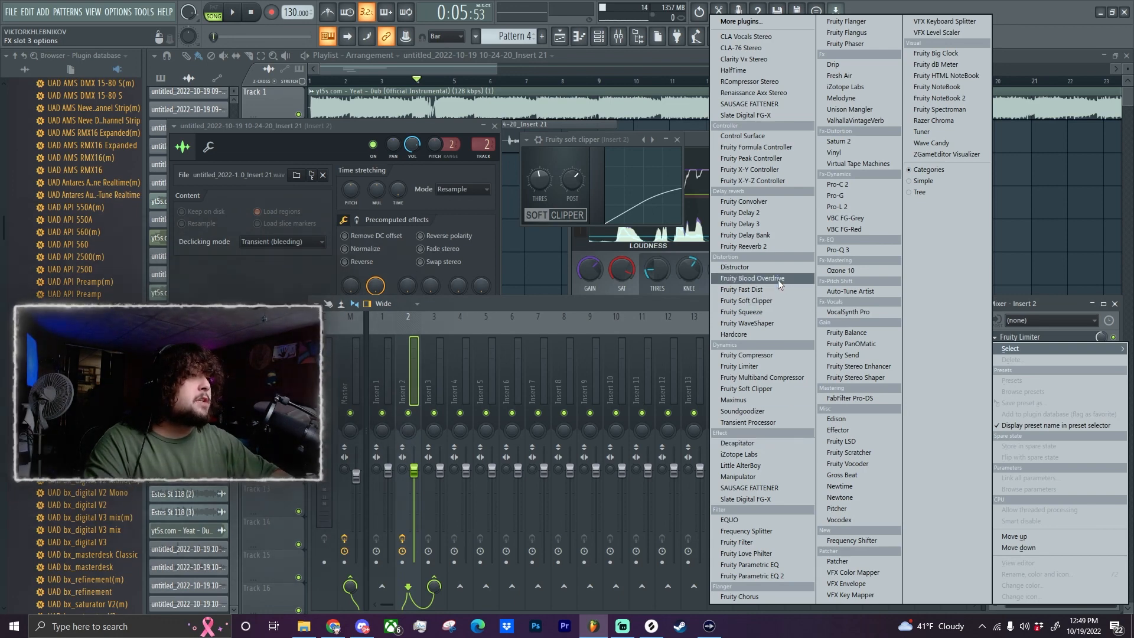
pyautogui.click(746, 279)
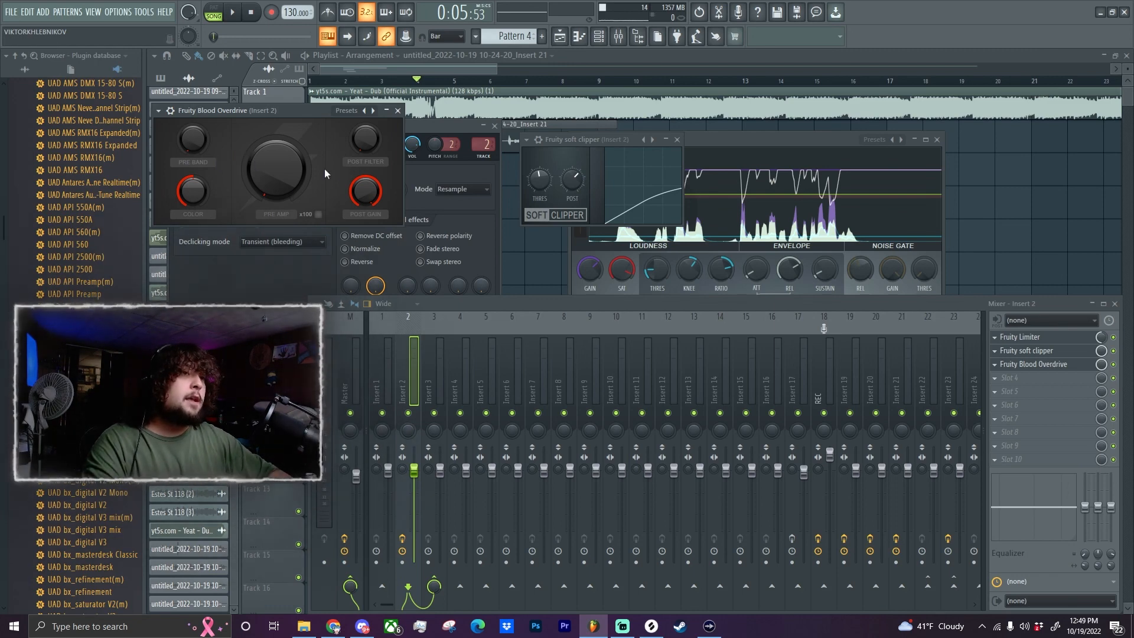
pyautogui.moveTo(276, 168); pyautogui.dragTo(277, 157)
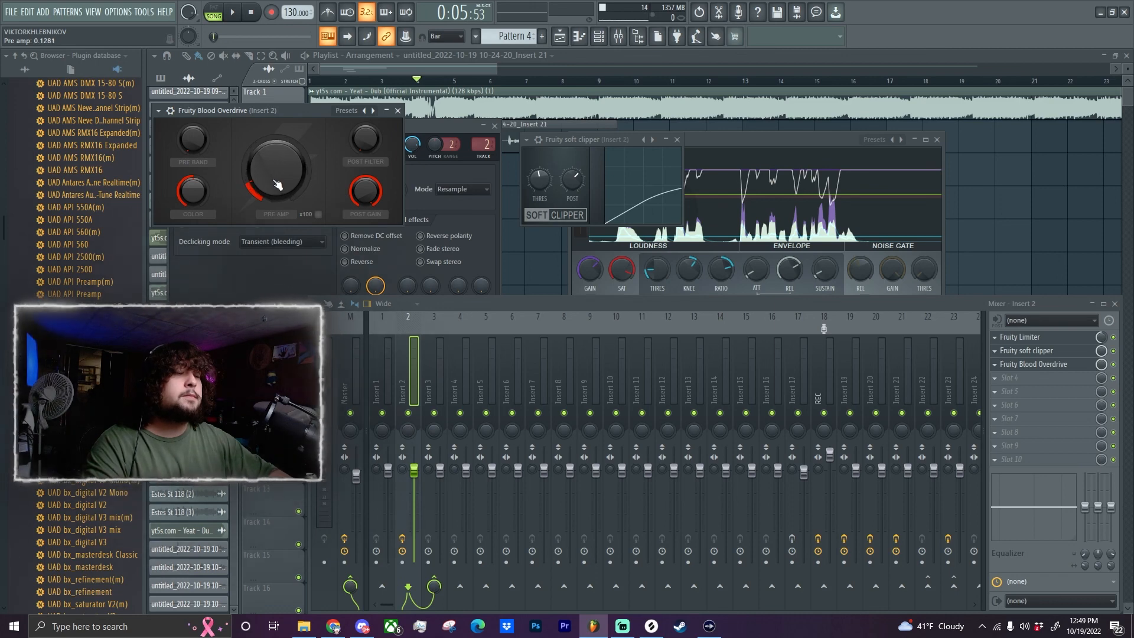
# Raise the overdrive's pre amp to about 0.17 and its color to 1.0 while playing back the vocal.
pyautogui.press('space')
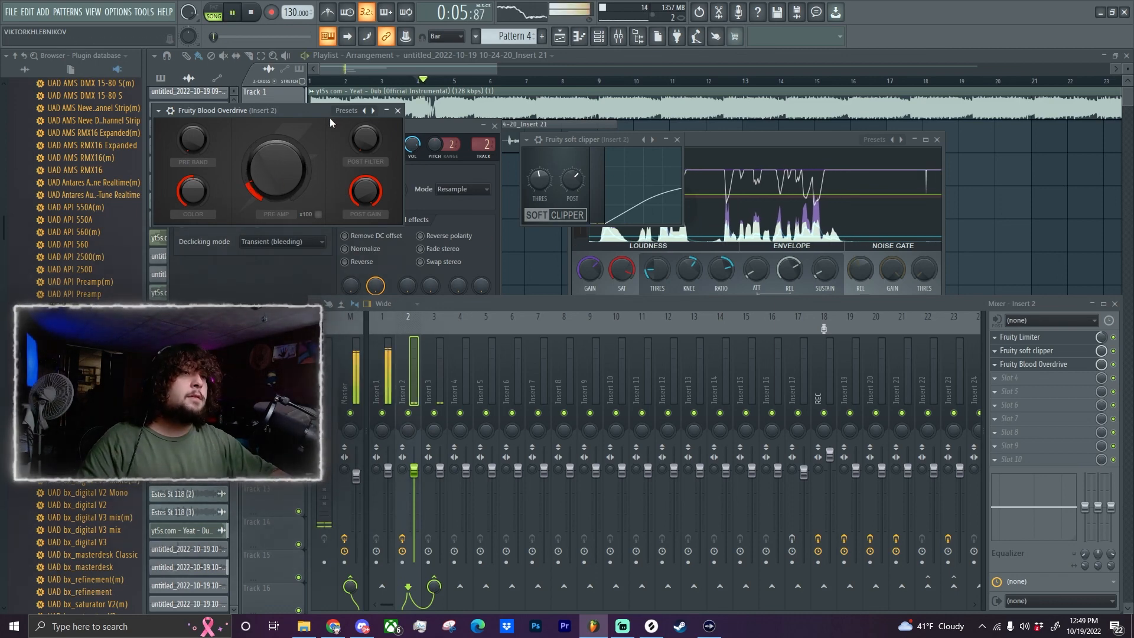
pyautogui.moveTo(268, 188); pyautogui.dragTo(268, 181)
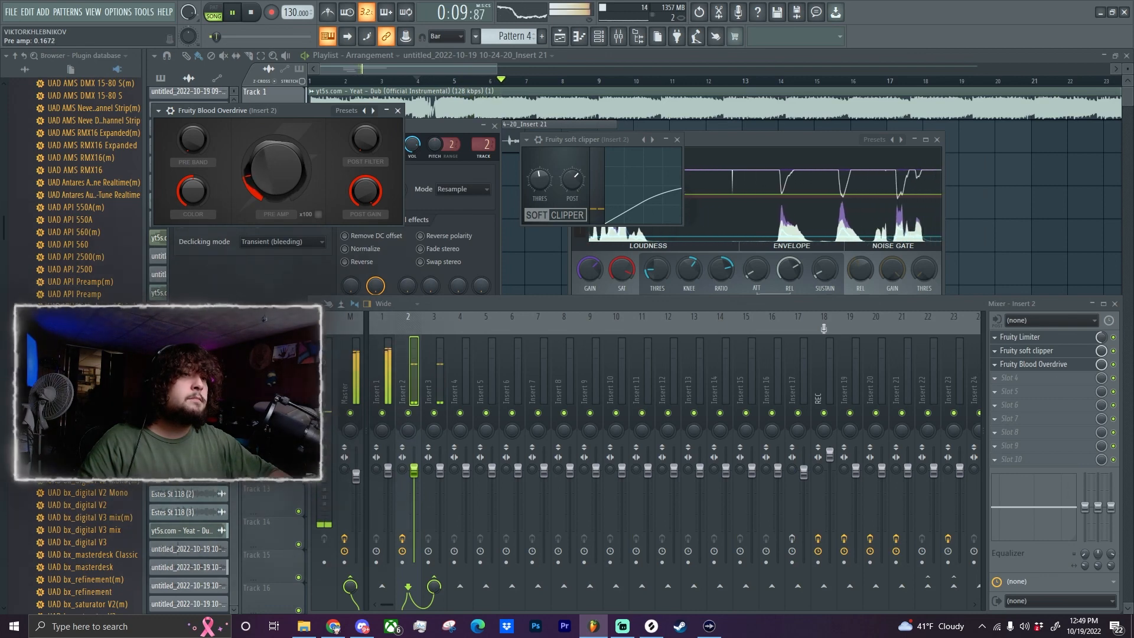
pyautogui.moveTo(197, 198); pyautogui.dragTo(197, 160)
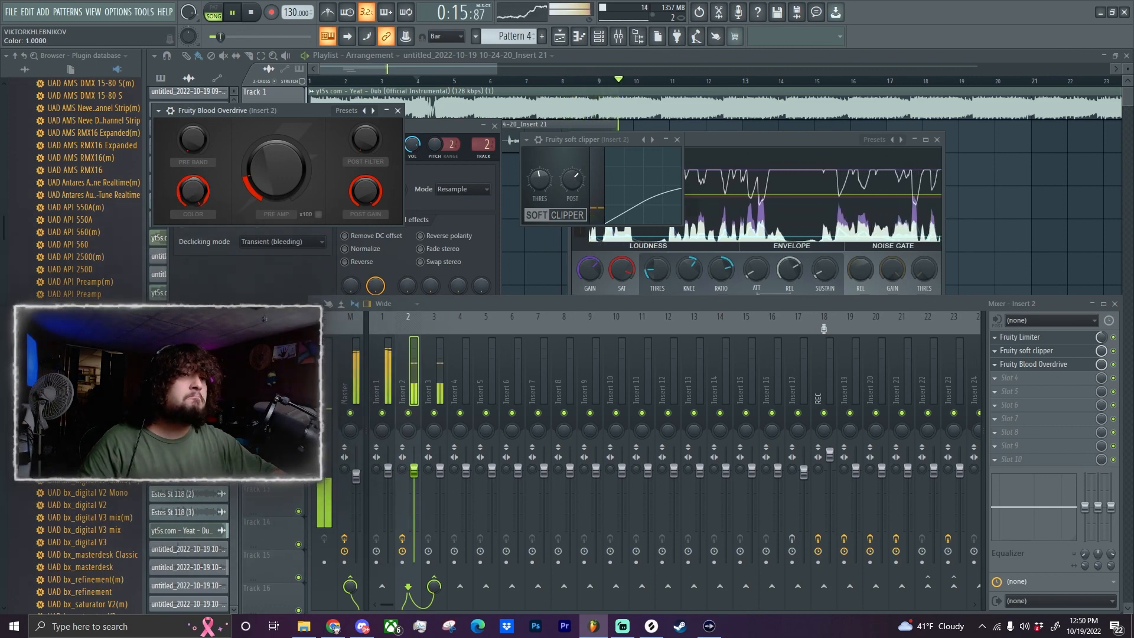
pyautogui.press('space')
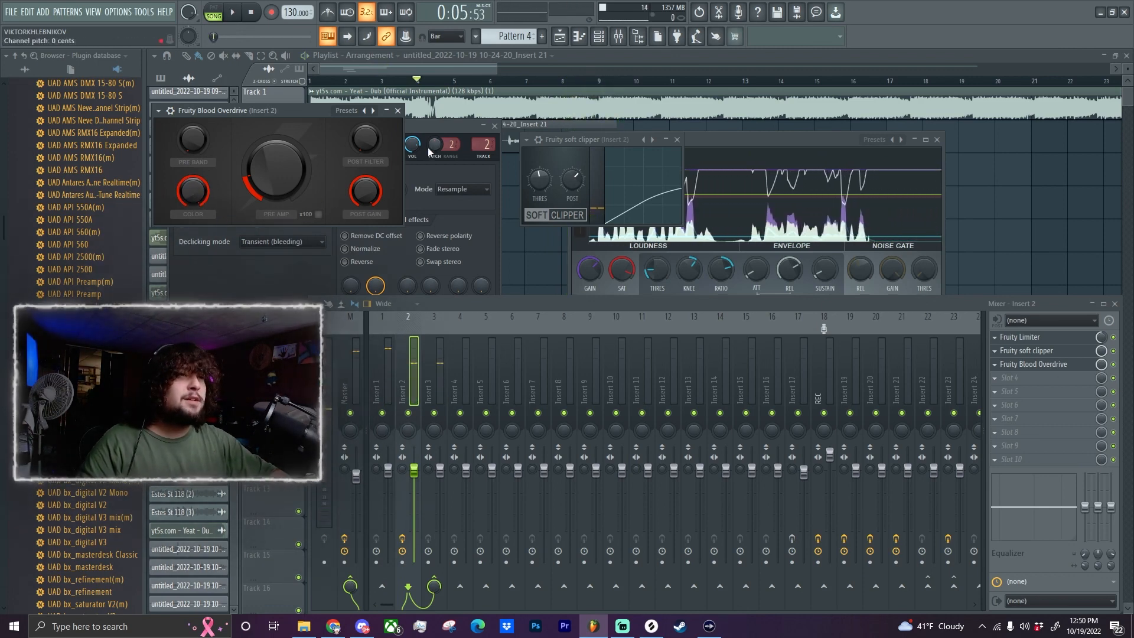
# Compare the vocal with and without Fruity Blood Overdrive by toggling the effect between playbacks.
pyautogui.press('space')
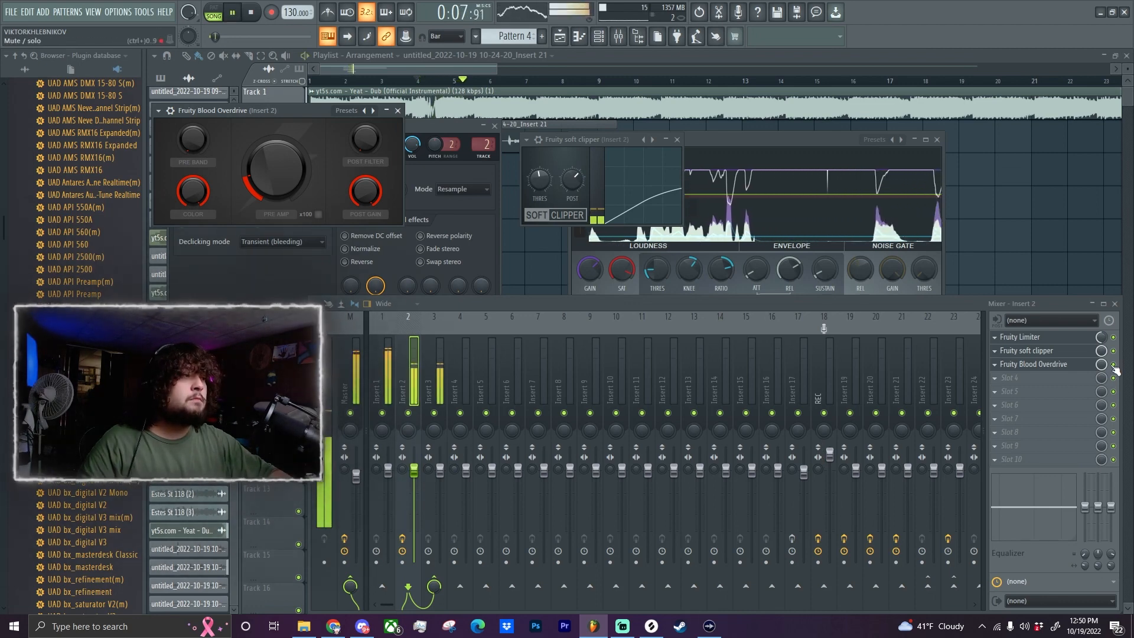
pyautogui.press('space')
pyautogui.click(1114, 365)
pyautogui.press('space')
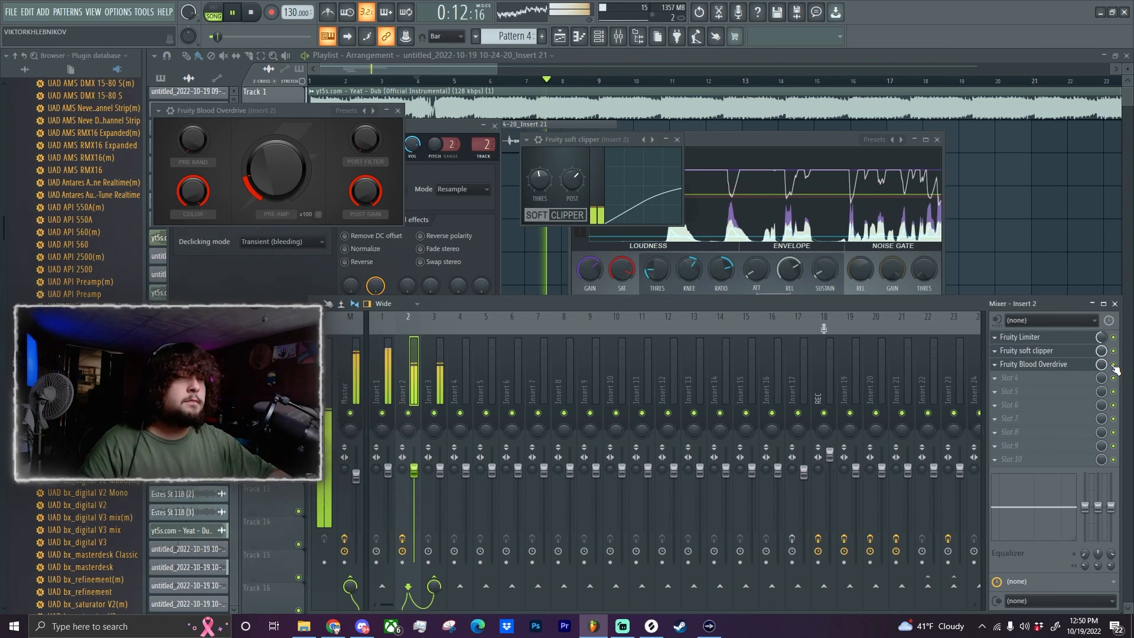
pyautogui.press('space')
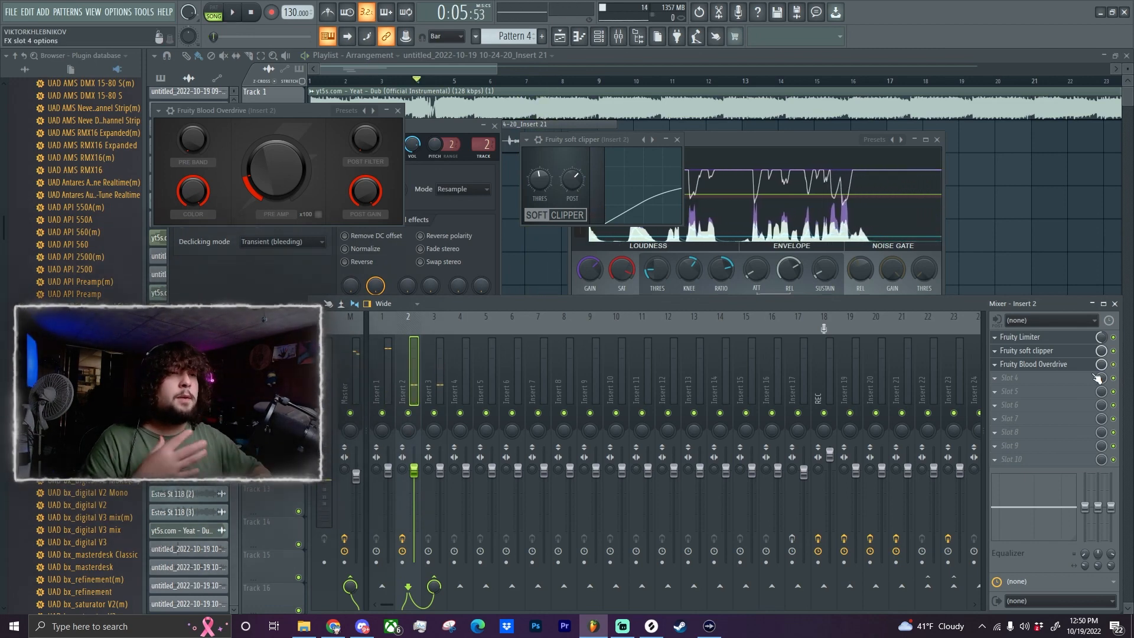
# Raise the overdrive's pre amp slightly and play back the vocal again.
pyautogui.moveTo(272, 186); pyautogui.dragTo(272, 185)
pyautogui.press('space')
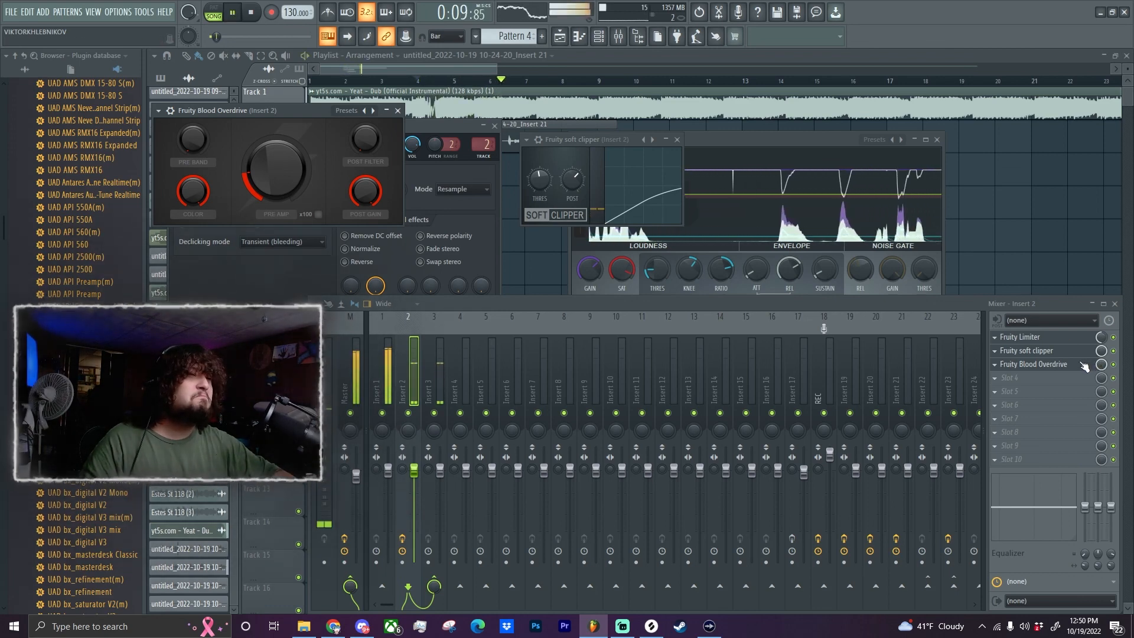
# Stop playback, add Fruity Parametric EQ 2 to slot 4 of Insert 2, and move its window clear of the overdrive.
pyautogui.press('space')
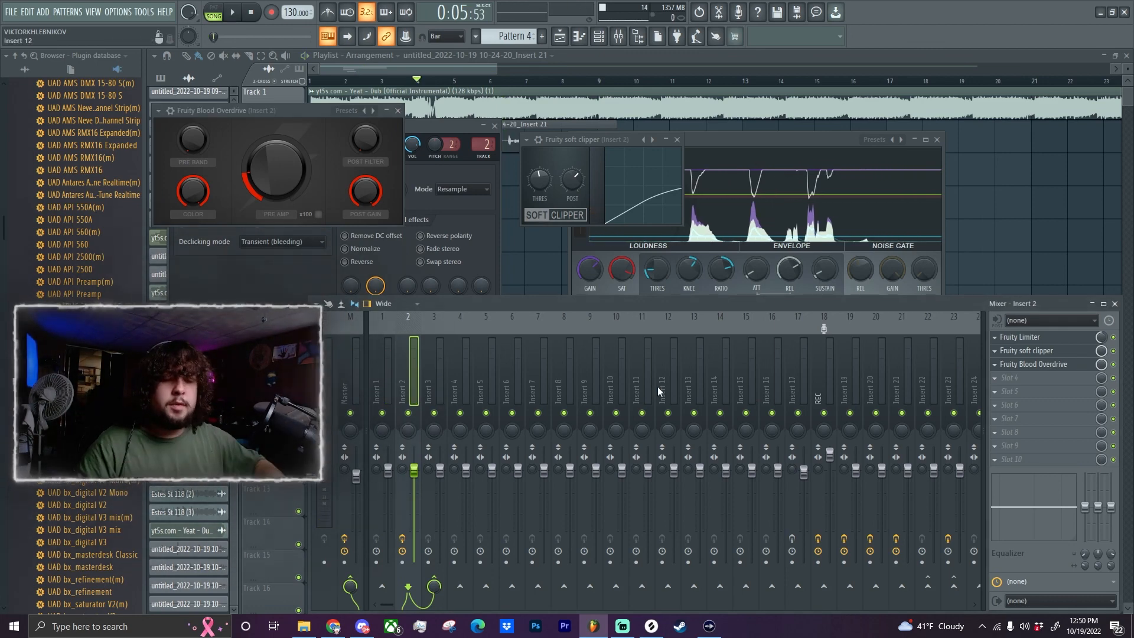
pyautogui.click(1003, 380)
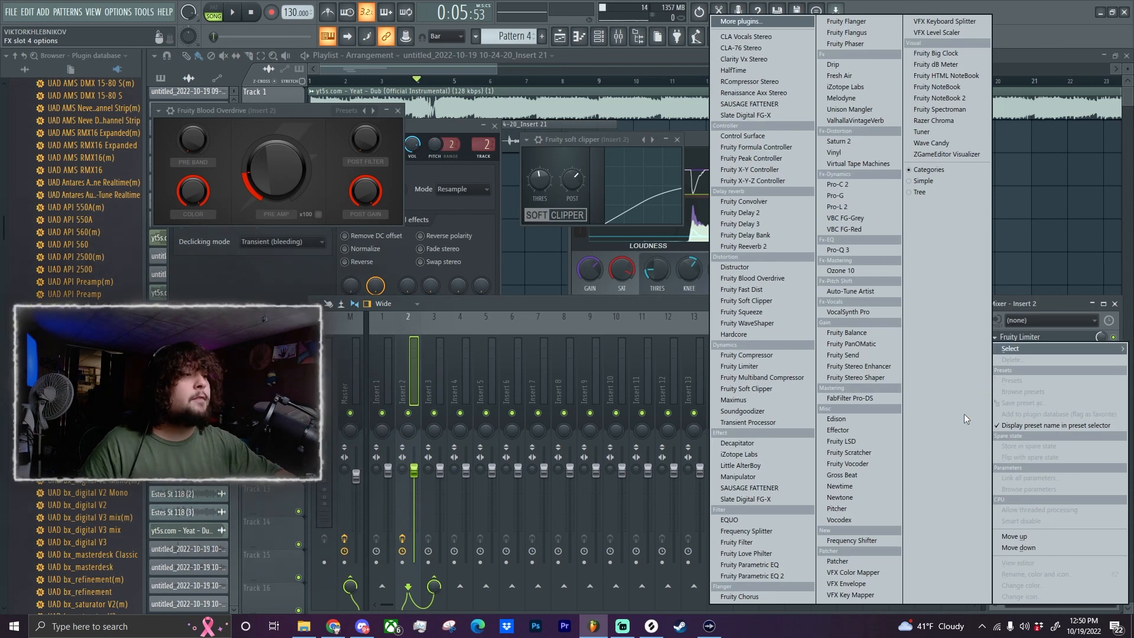
pyautogui.click(757, 575)
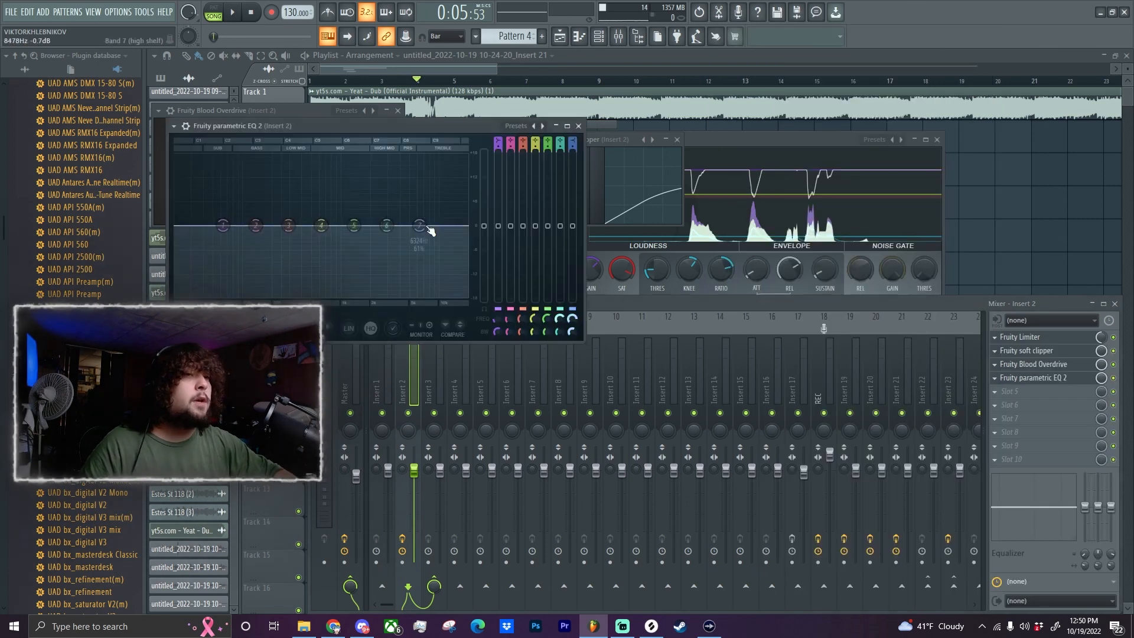
pyautogui.moveTo(309, 131); pyautogui.dragTo(645, 145)
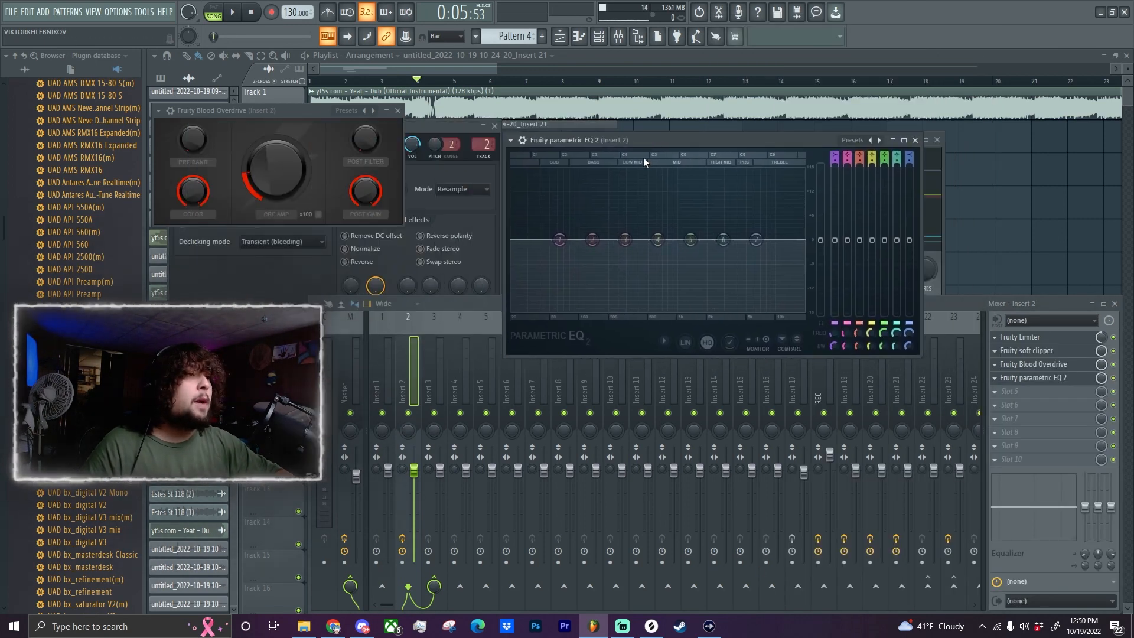
# Make EQ band 1 a Steep 6 high pass at about 96 Hz and adjust its bandwidth to flatten the bump at the cutoff.
pyautogui.rightClick(558, 240)
pyautogui.moveTo(582, 273)
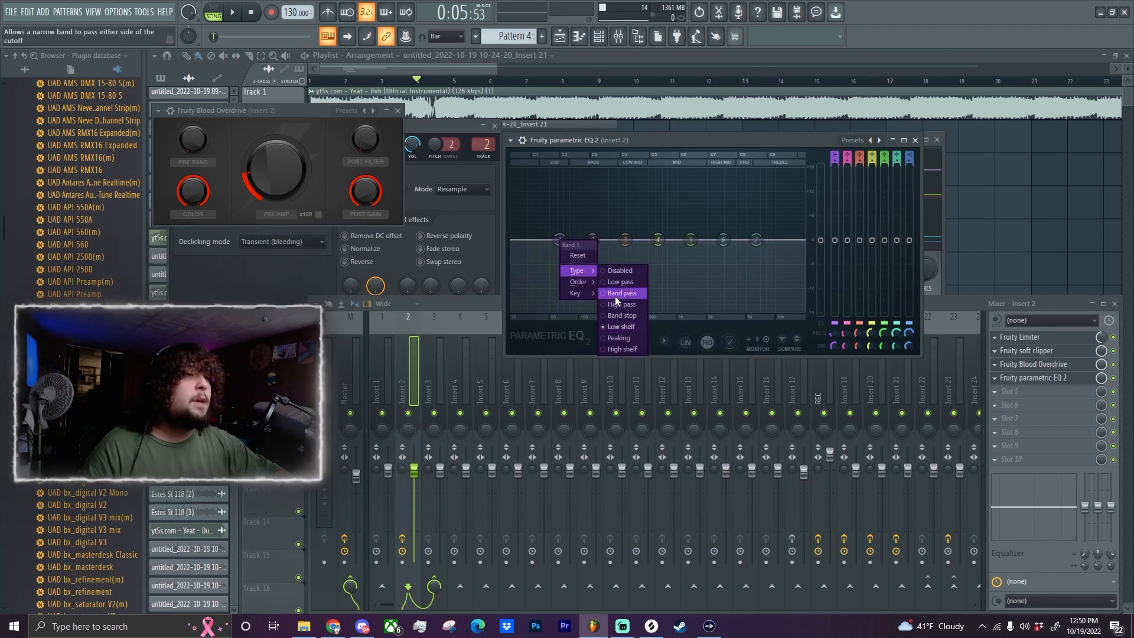
pyautogui.click(615, 305)
pyautogui.moveTo(571, 240); pyautogui.dragTo(578, 240)
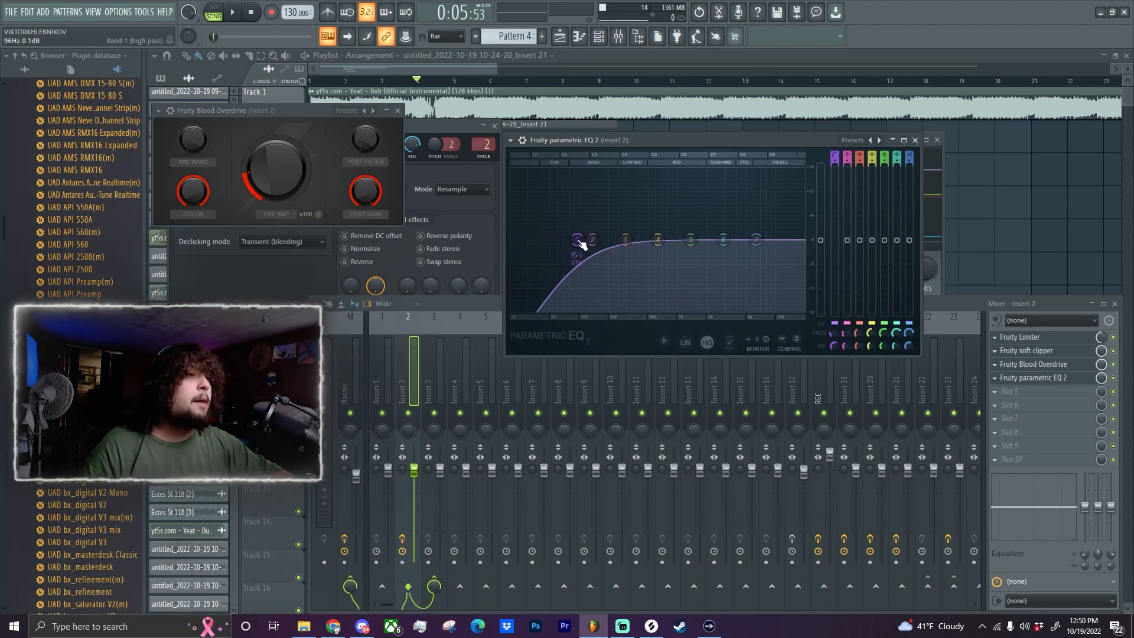
pyautogui.scroll(-4, 577, 240)
pyautogui.rightClick(577, 240)
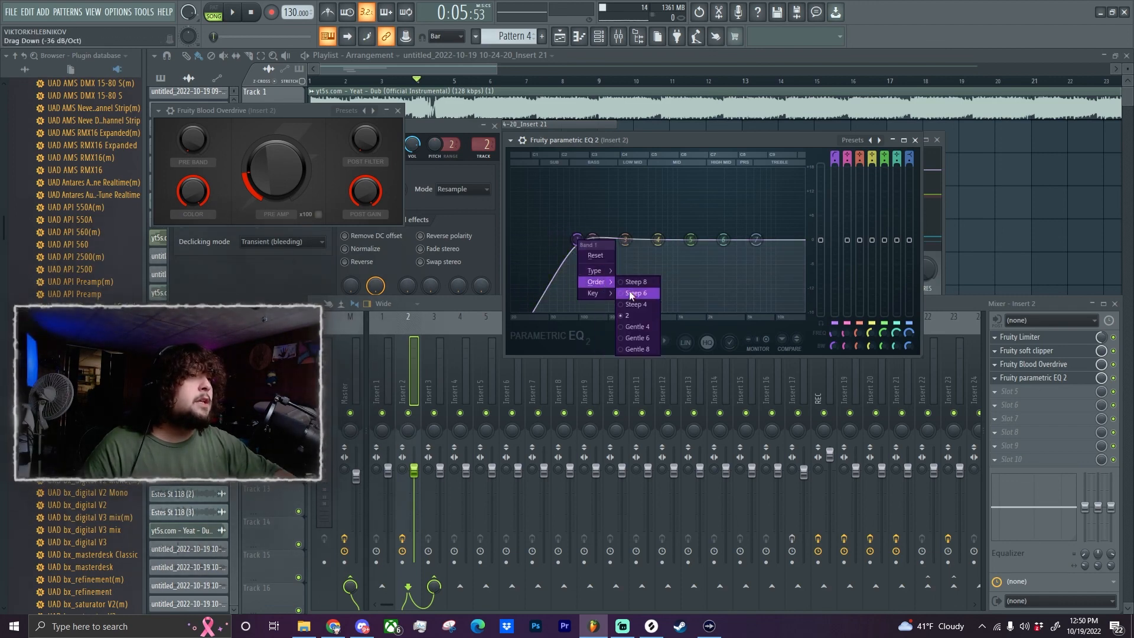
pyautogui.click(628, 294)
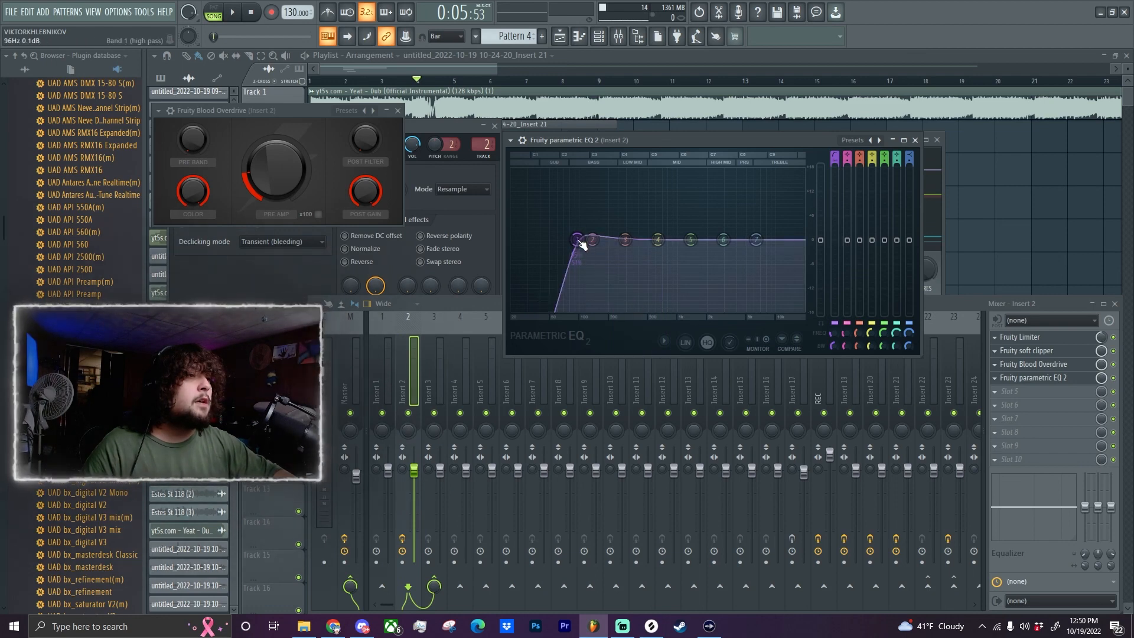
pyautogui.scroll(2, 581, 243)
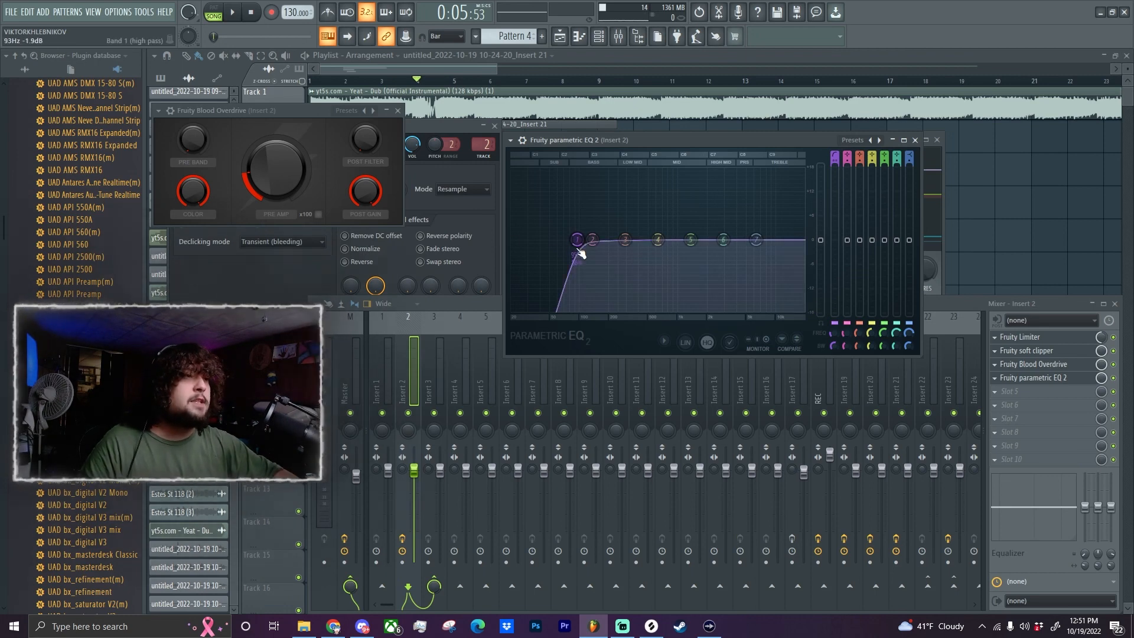
pyautogui.moveTo(577, 239)
pyautogui.mouseDown()
pyautogui.moveTo(610, 239)
pyautogui.moveTo(571, 239)
pyautogui.mouseUp()
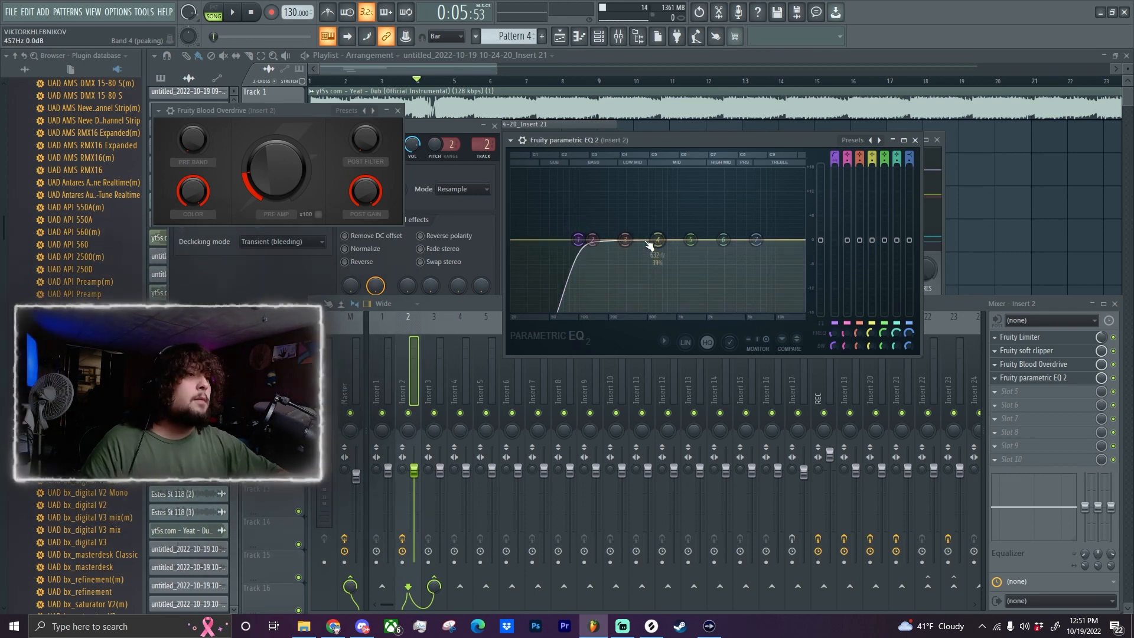
# Cut EQ band 2 by about 2.9 dB at around 453 Hz while playing back the vocal.
pyautogui.moveTo(593, 239); pyautogui.dragTo(641, 247)
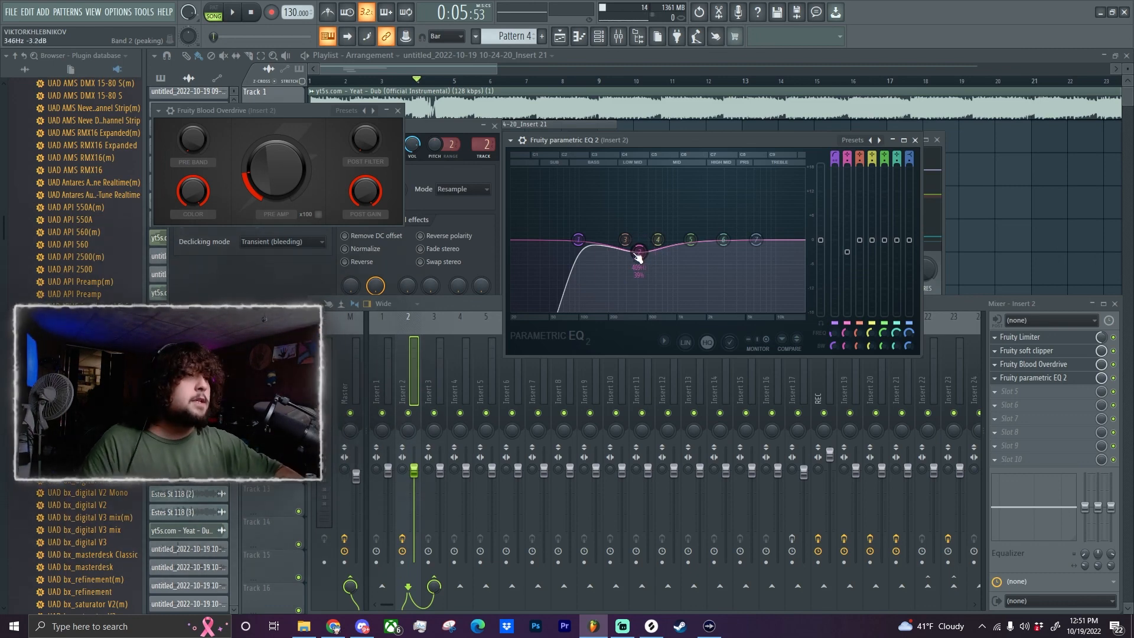
pyautogui.press('space')
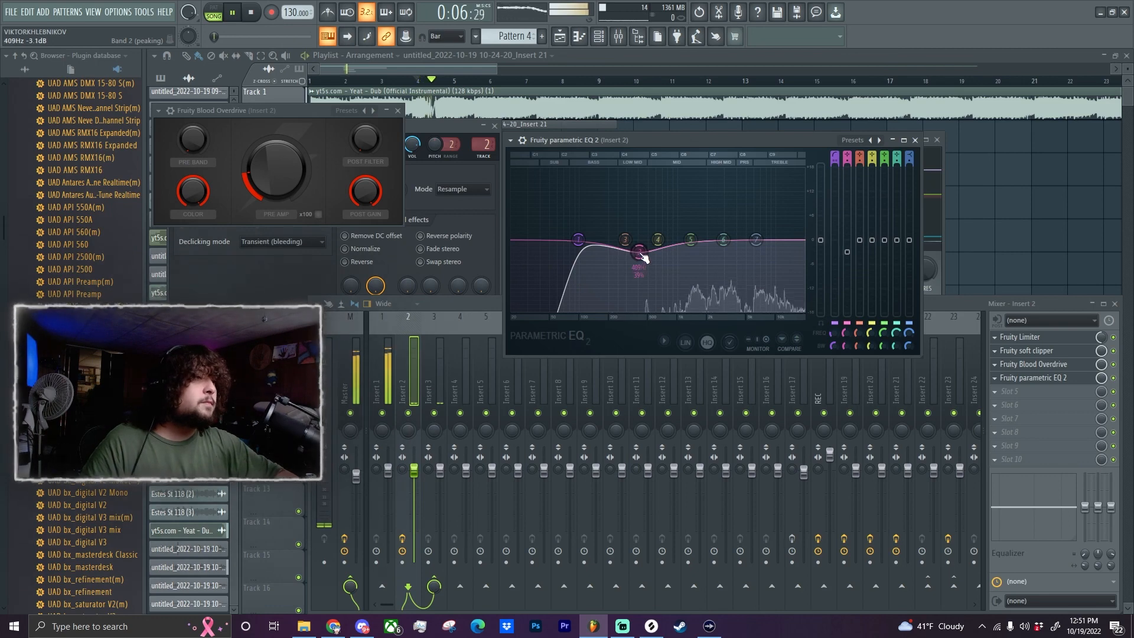
pyautogui.moveTo(639, 253); pyautogui.dragTo(643, 252)
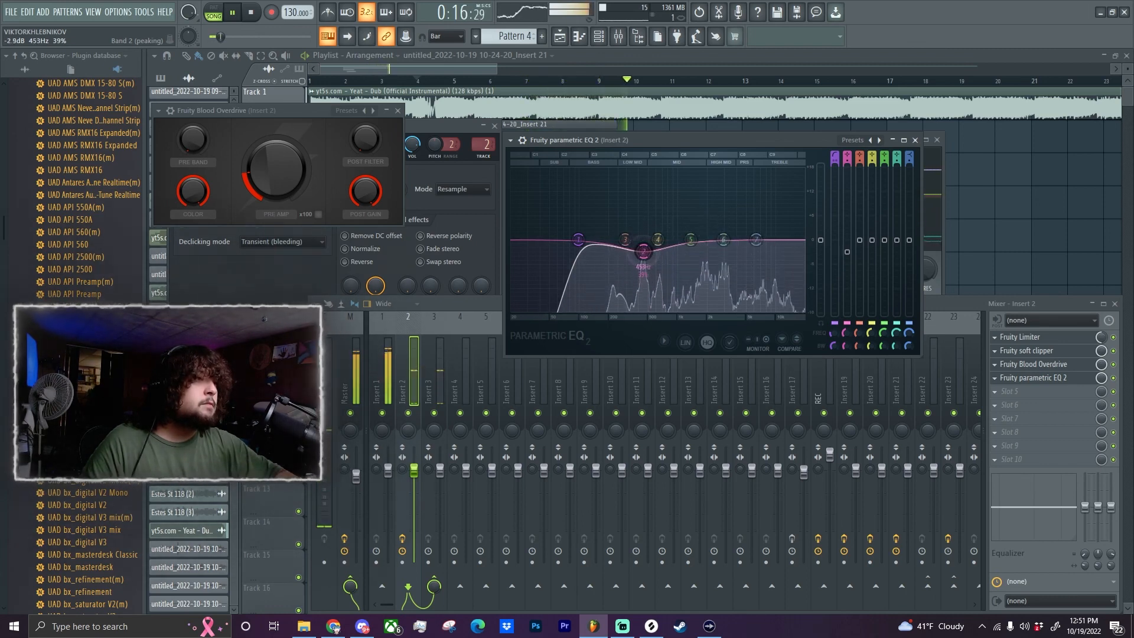
pyautogui.press('space')
pyautogui.hotkey('ctrl', 's')
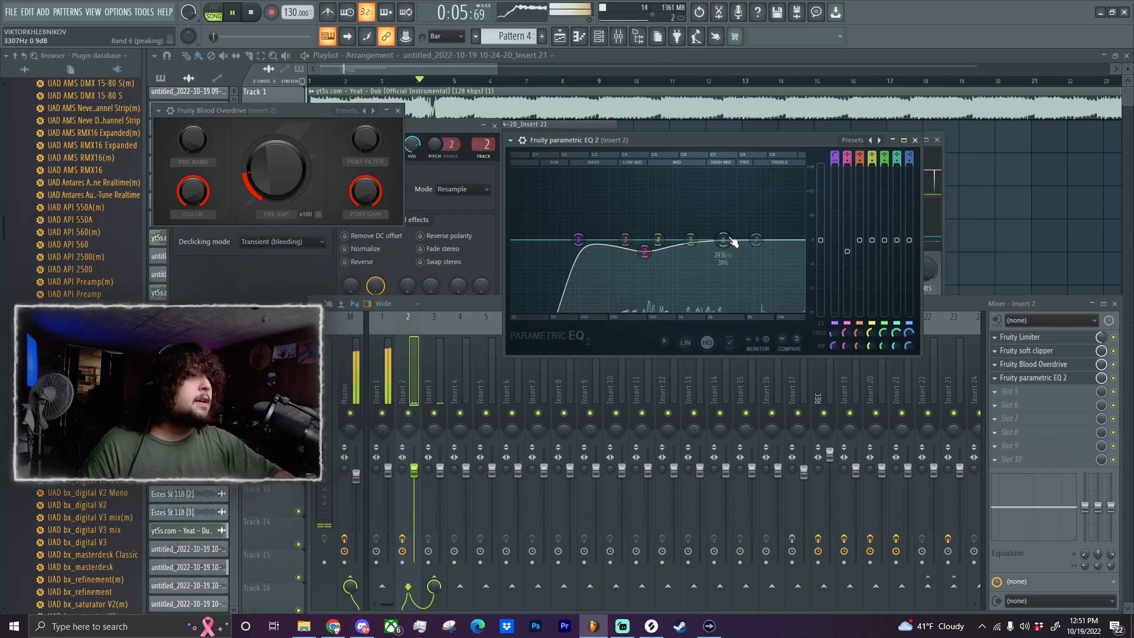
# Boost EQ band 6 by about 5.9 dB at around 6.3 kHz and play back the vocal.
pyautogui.moveTo(726, 243); pyautogui.dragTo(758, 215)
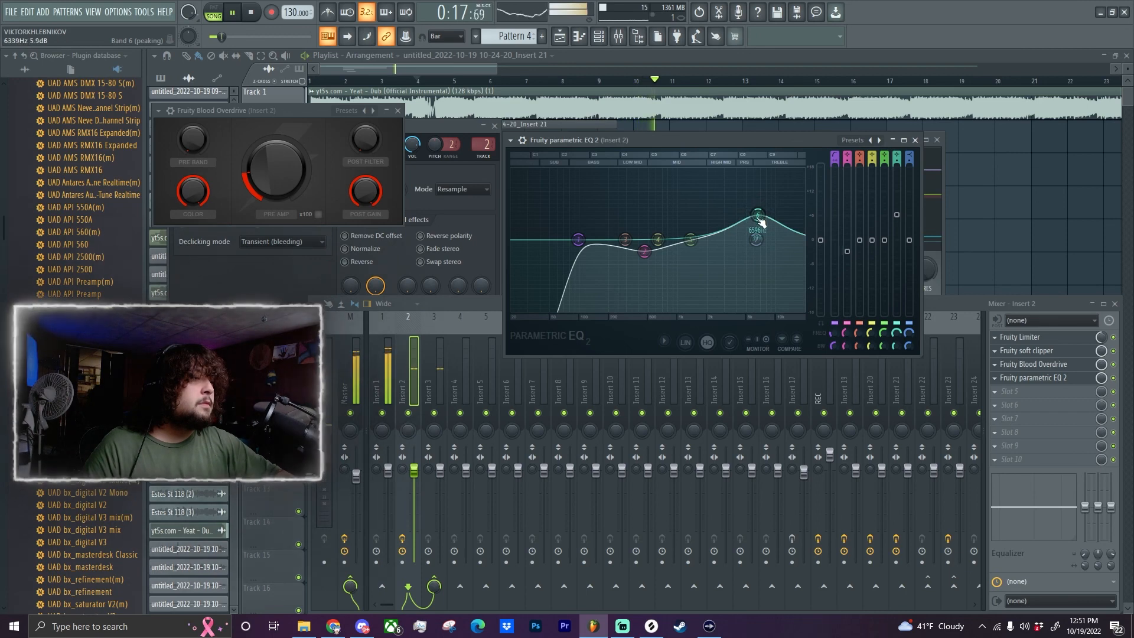
pyautogui.press('space')
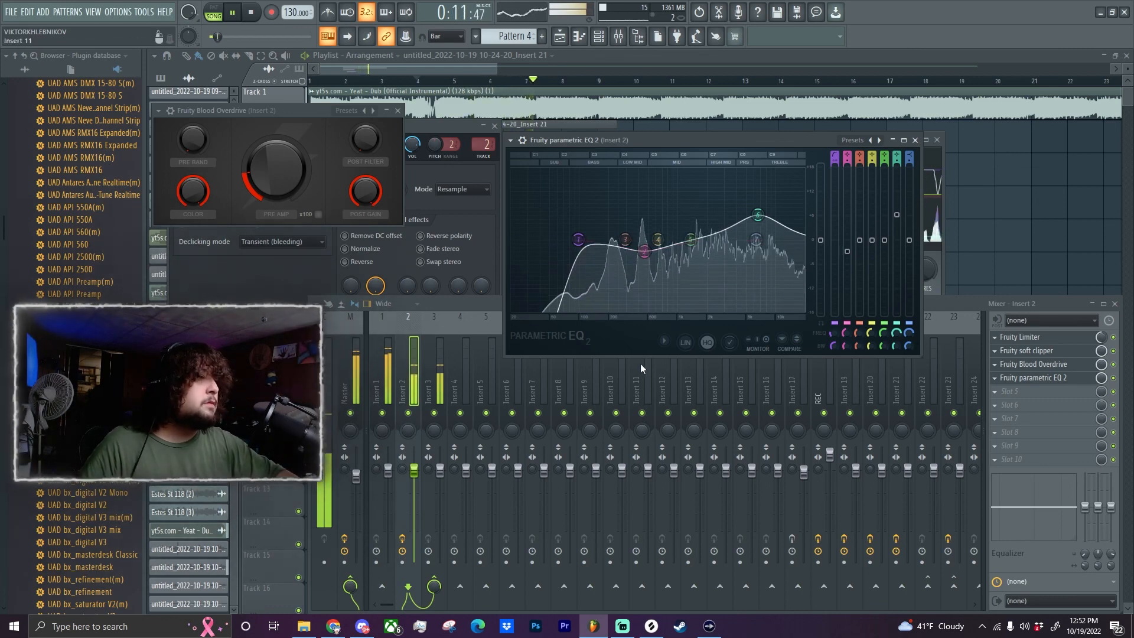
pyautogui.press('space')
pyautogui.press('space')
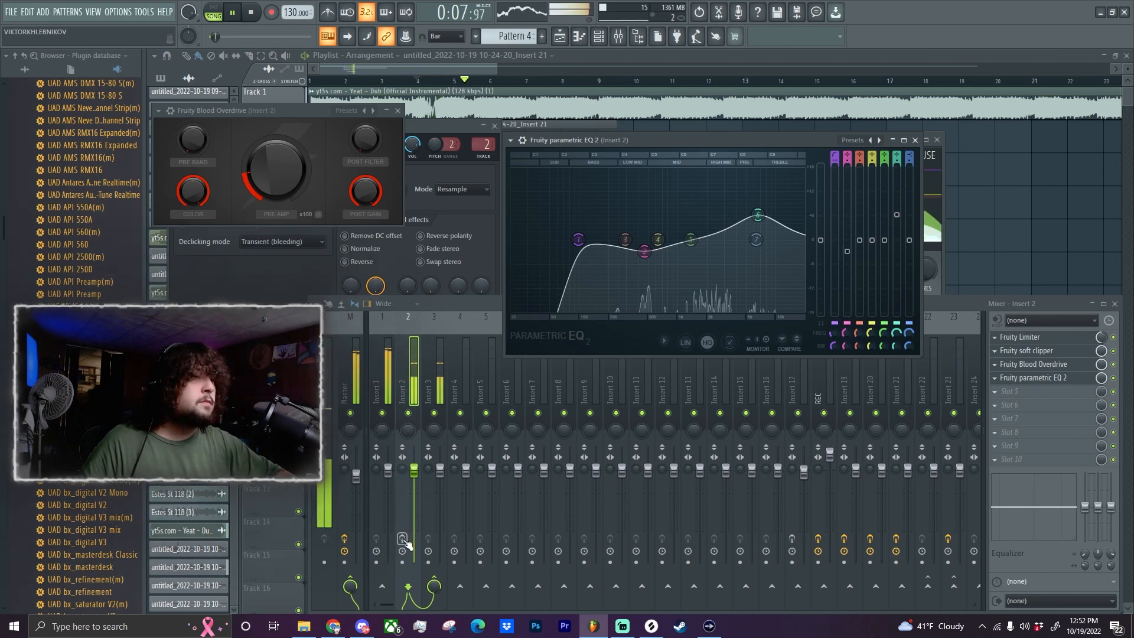
# Compare the vocal with and without Insert 2's whole effects chain by toggling the track's effects between playbacks.
pyautogui.press('space')
pyautogui.click(404, 540)
pyautogui.press('space')
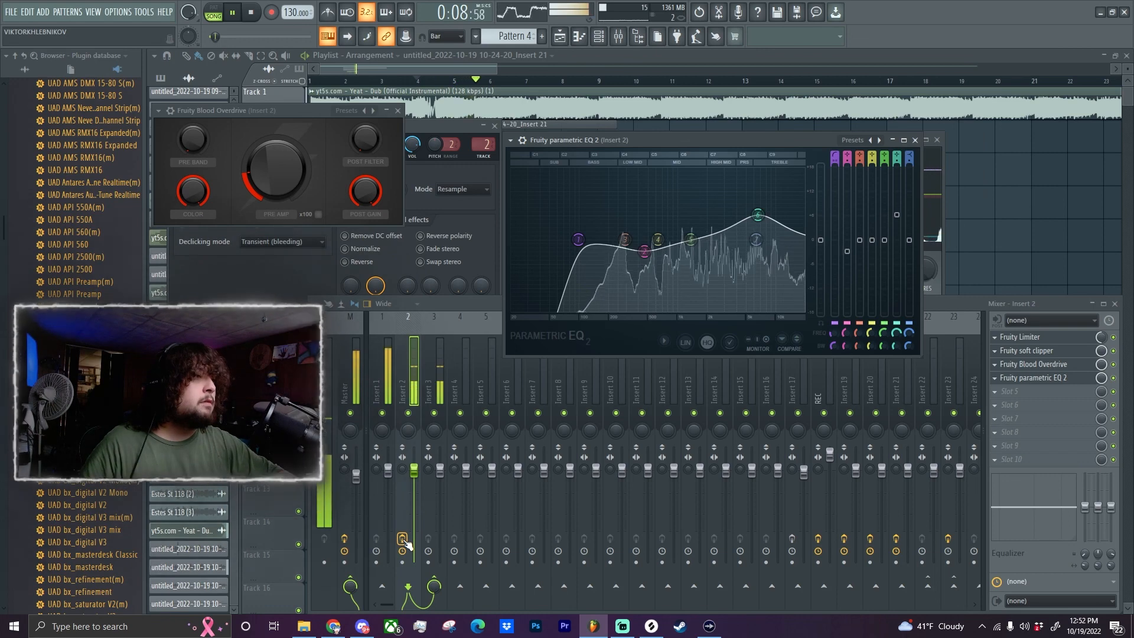
pyautogui.press('space')
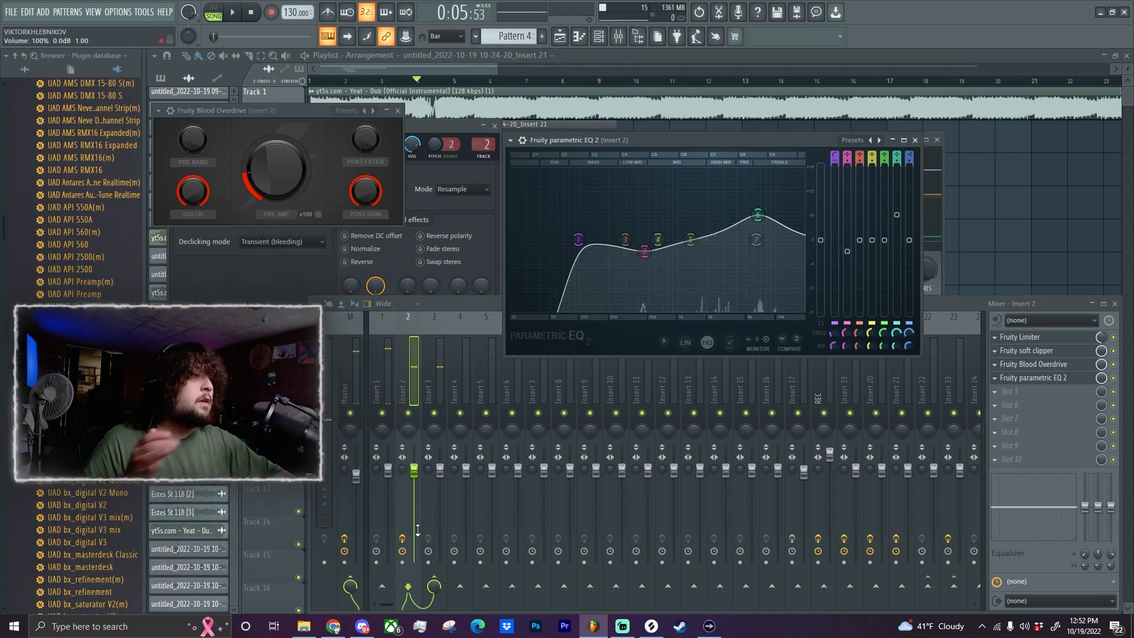
# Add Fruity Compressor to slot 5 of Insert 2, with its threshold at -22.8 dB and ratio at 4.1:1.
pyautogui.click(1013, 392)
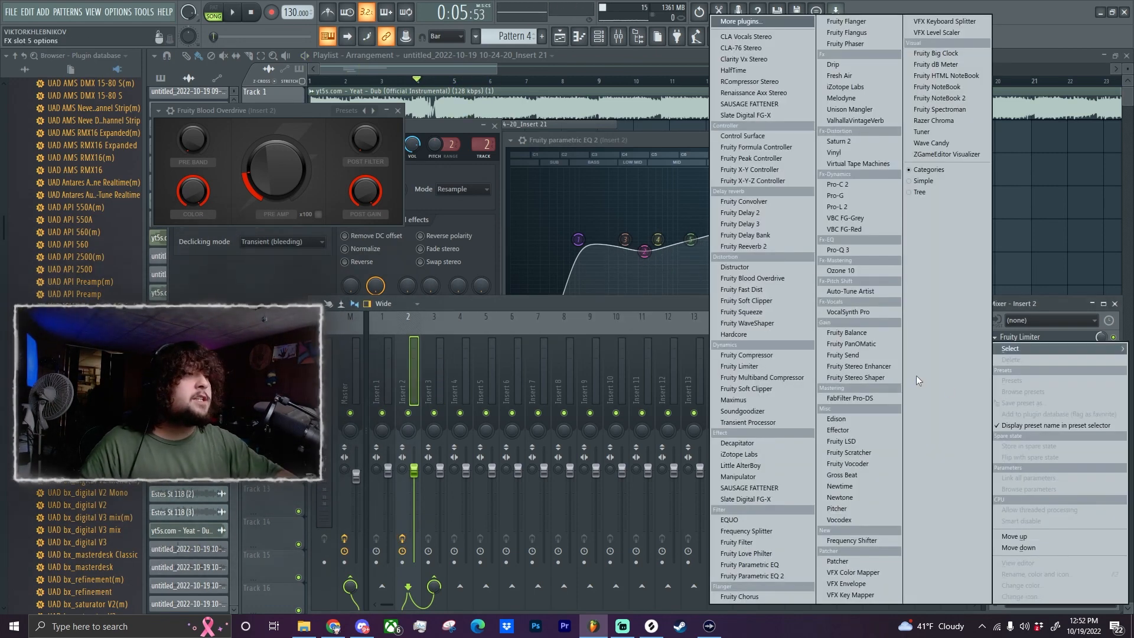
pyautogui.click(760, 357)
pyautogui.moveTo(295, 143); pyautogui.dragTo(649, 175)
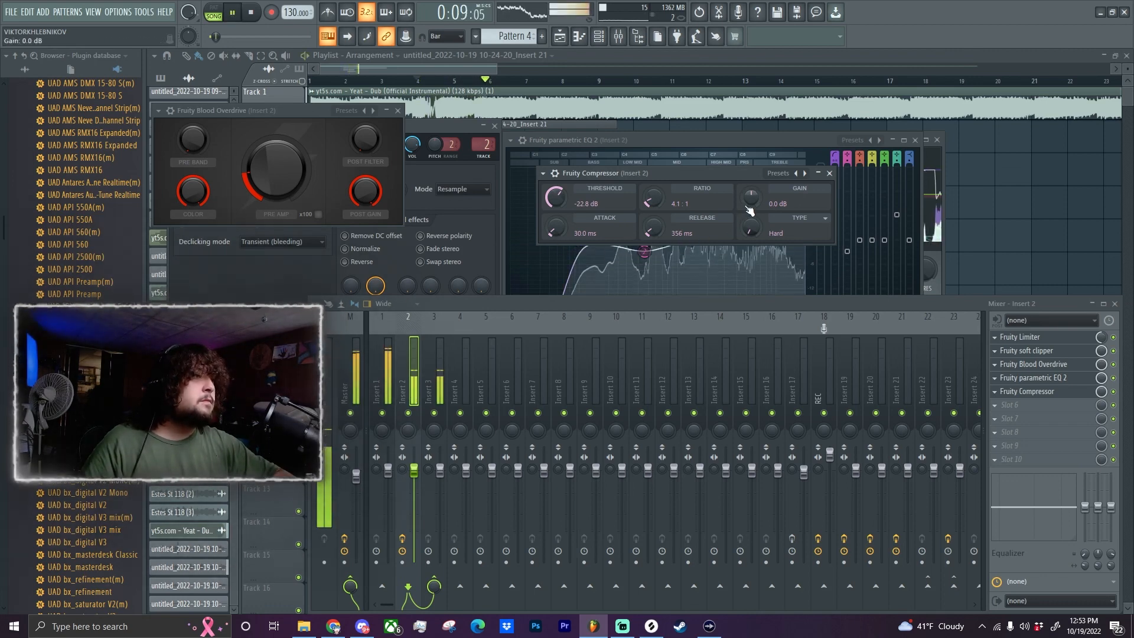
# Raise the compressor's gain to 4.5 dB during playback and listen to the vocal again.
pyautogui.moveTo(751, 205); pyautogui.dragTo(751, 194)
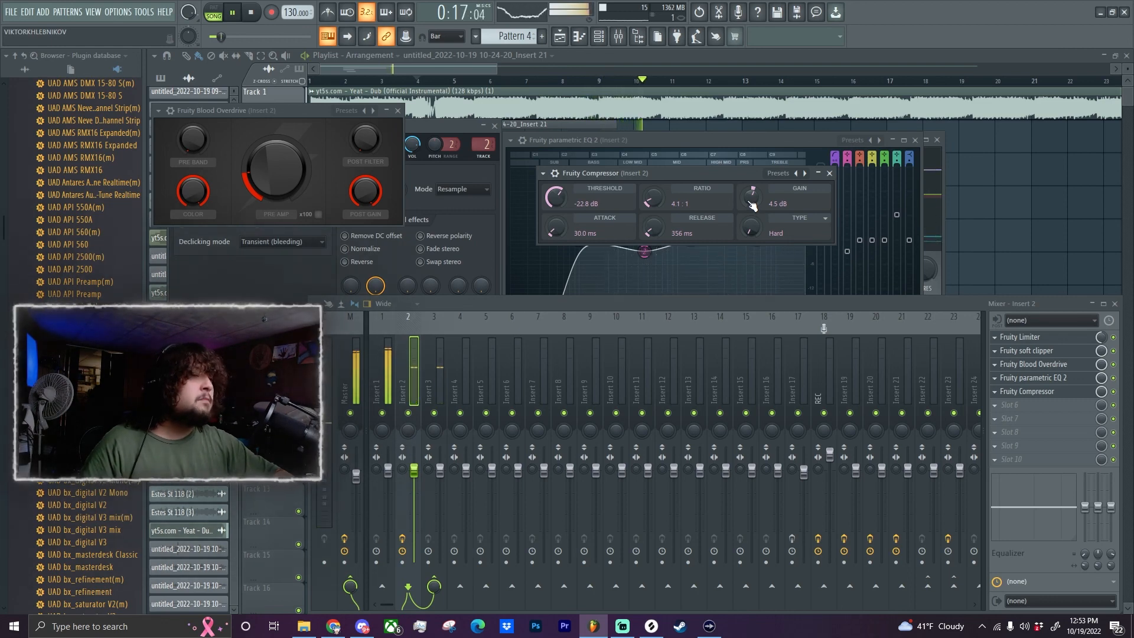
pyautogui.press('space')
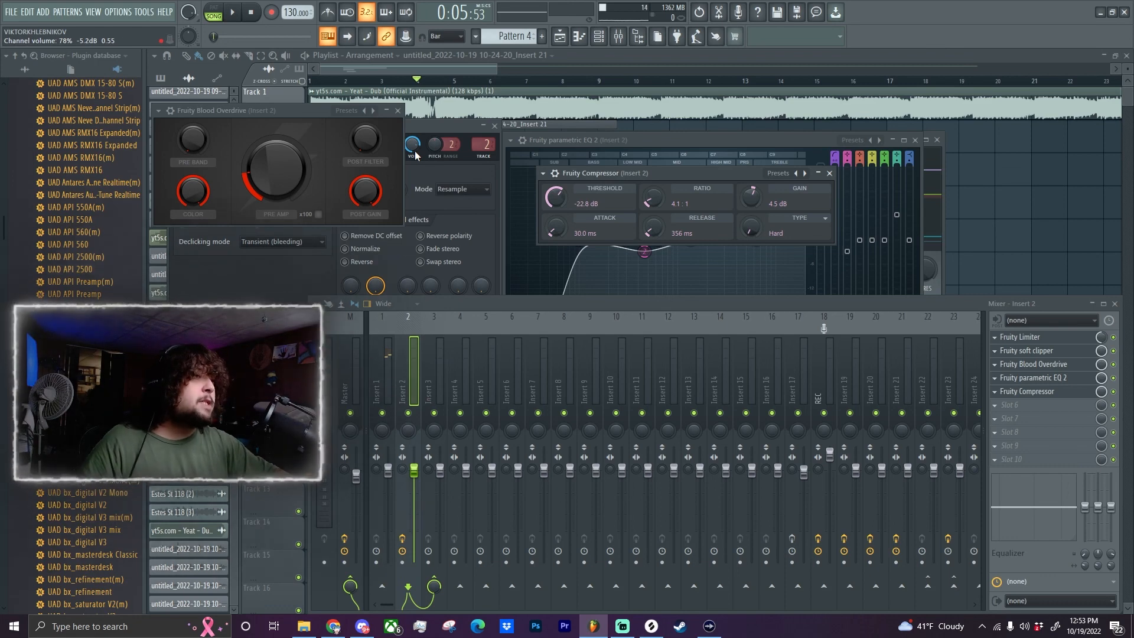
pyautogui.press('space')
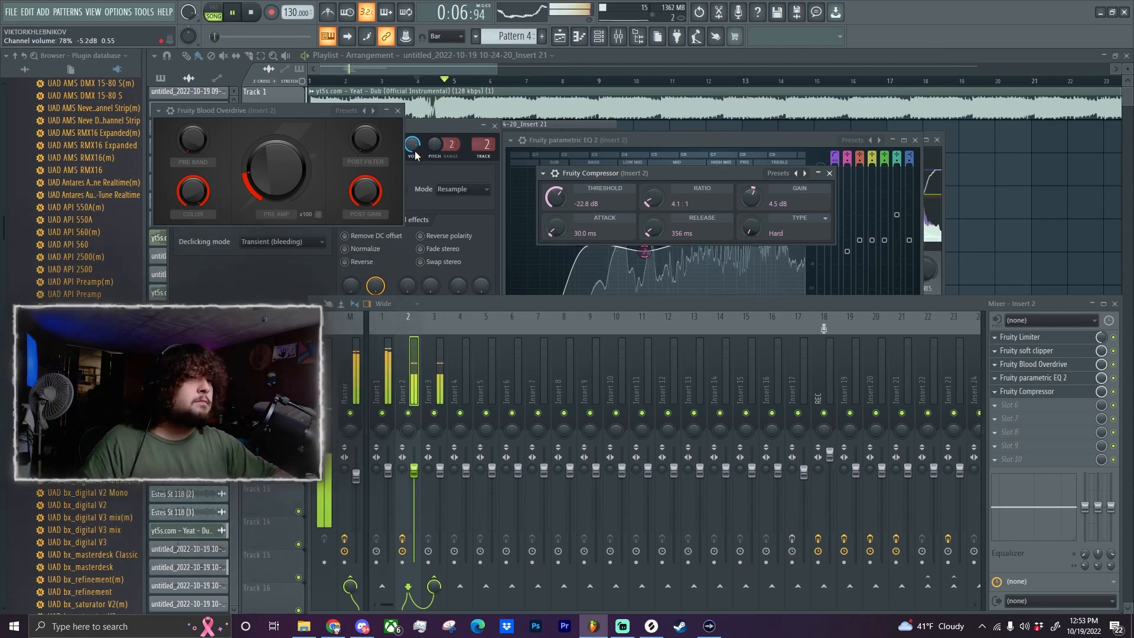
pyautogui.press('space')
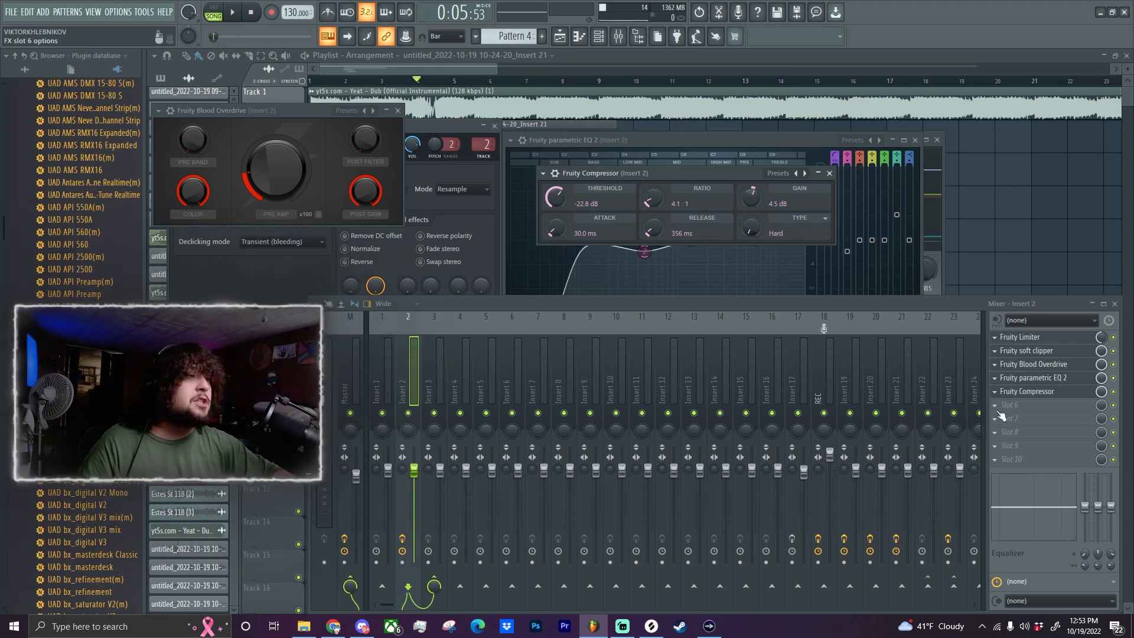
# Add Fresh Air to slot 6 and set Mid Air to 41% and High Air to 30% while playing back the vocal.
pyautogui.click(997, 405)
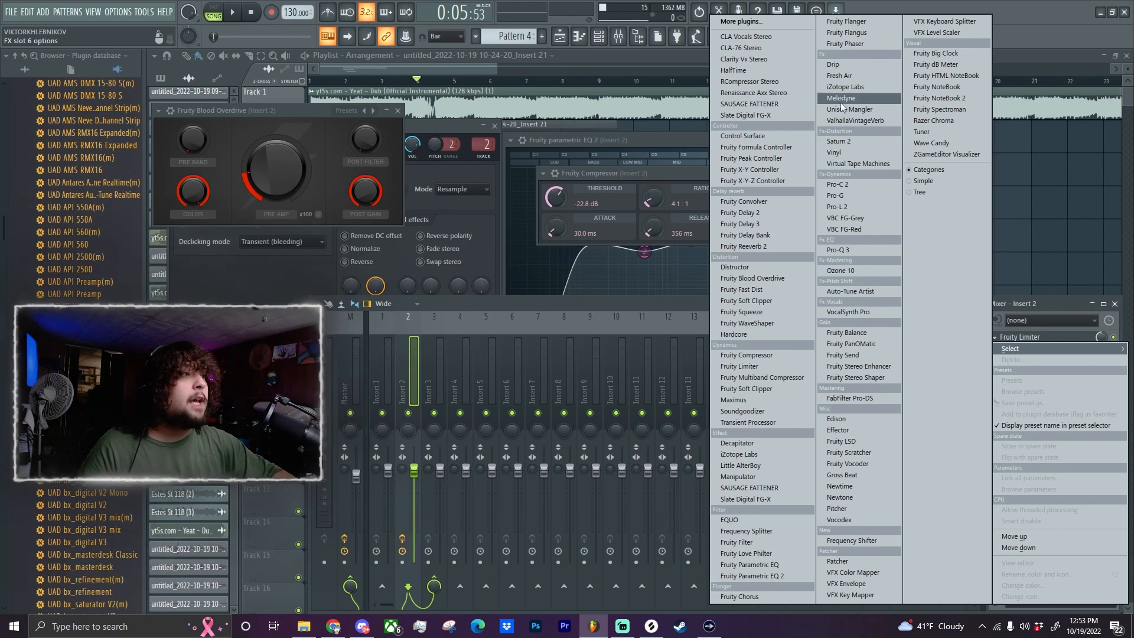
pyautogui.click(838, 77)
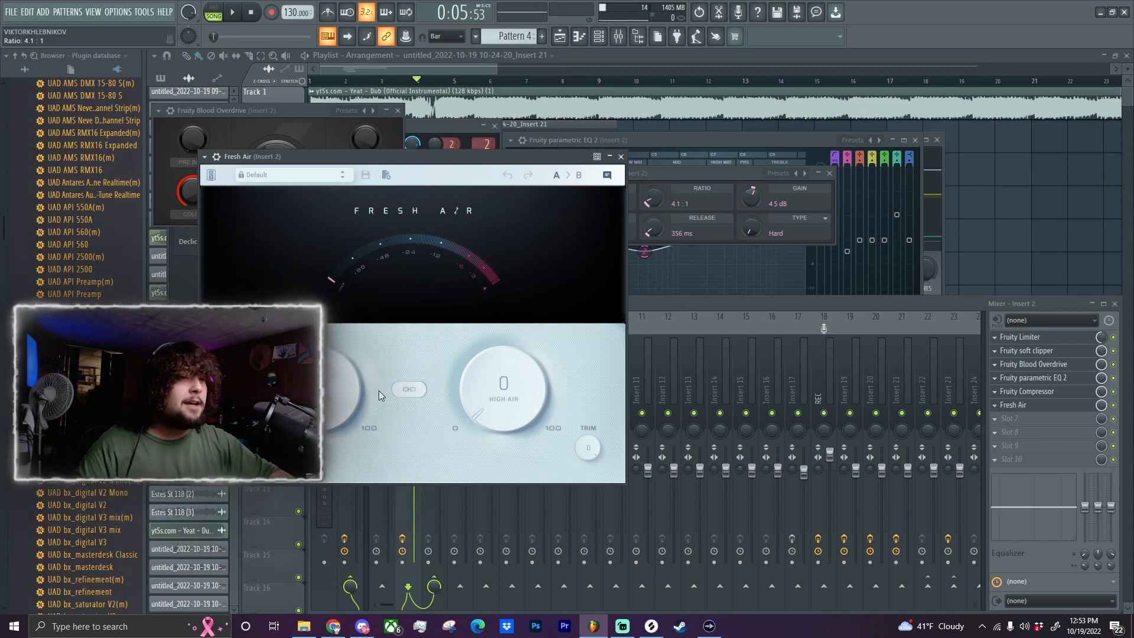
pyautogui.press('space')
pyautogui.moveTo(315, 389); pyautogui.dragTo(303, 300)
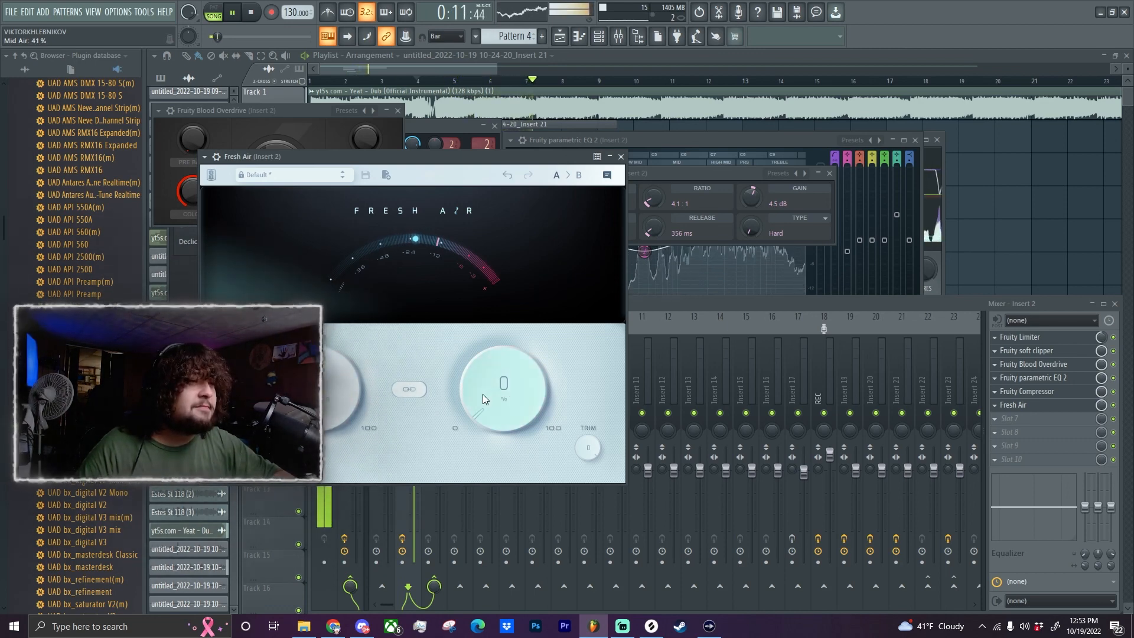
pyautogui.moveTo(483, 394); pyautogui.dragTo(461, 300)
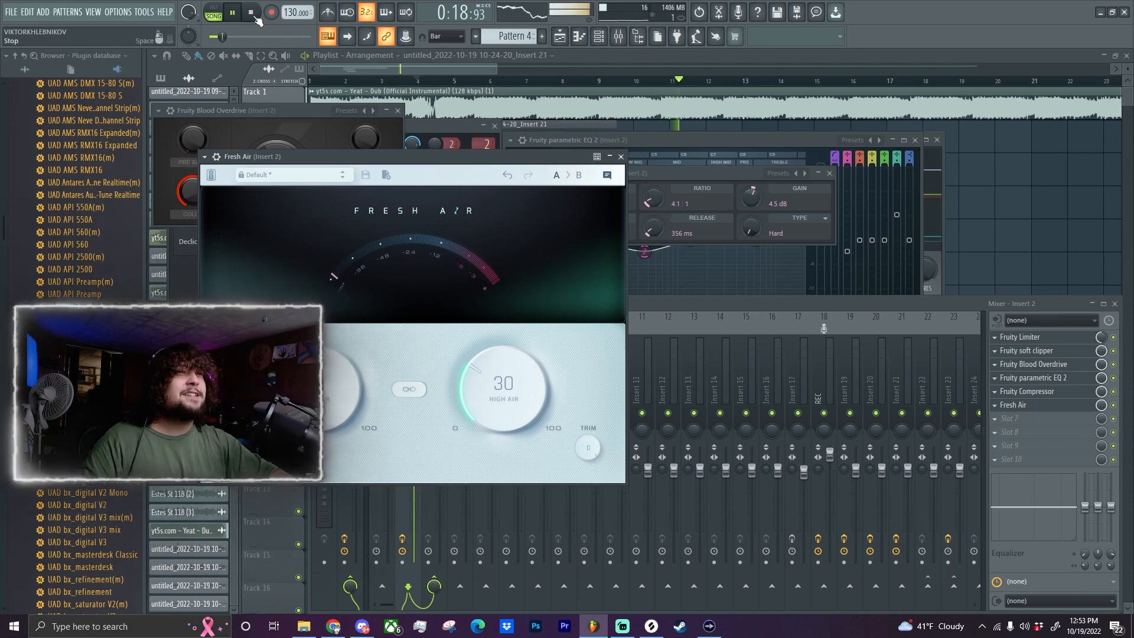
pyautogui.press('space')
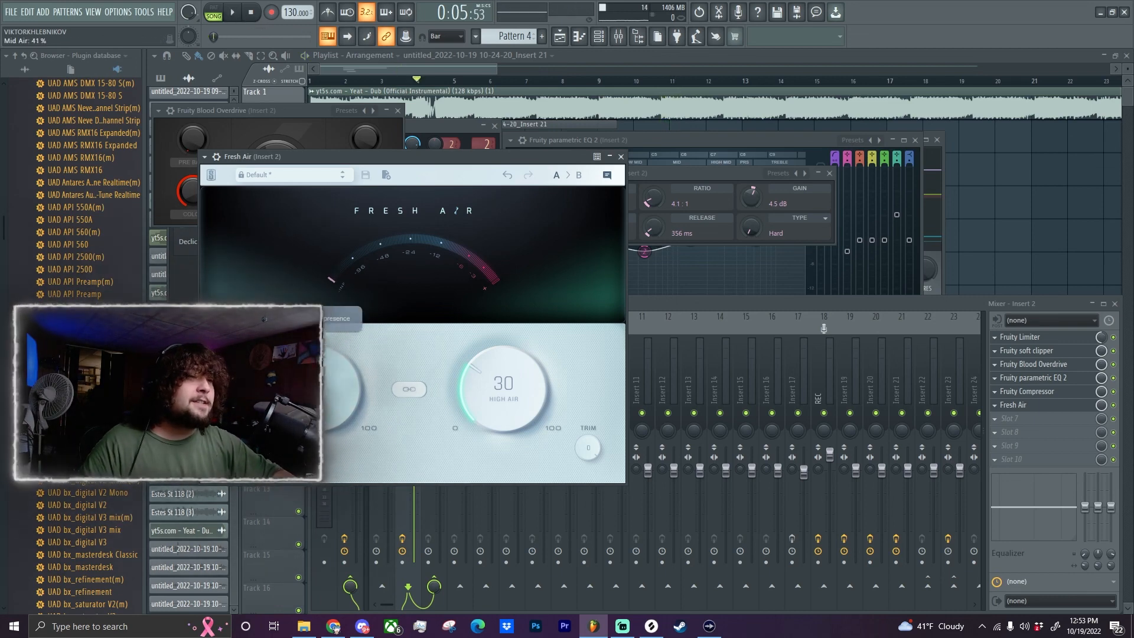
# Bring the playlist to the front and play back the vocal with the beat through the current chain.
pyautogui.click(424, 101)
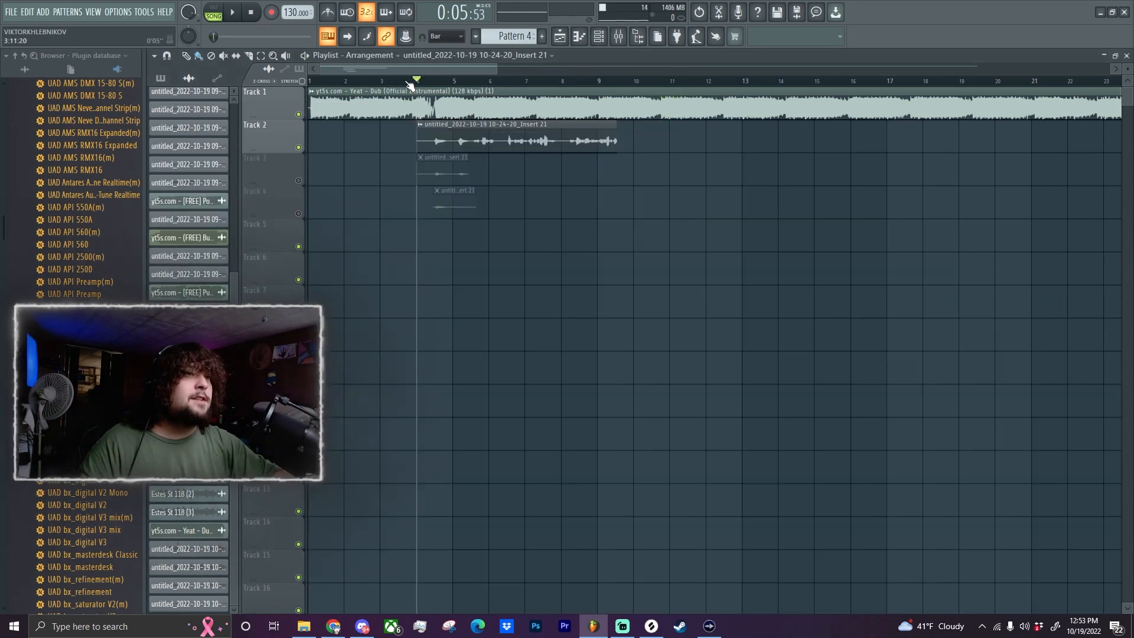
pyautogui.press('space')
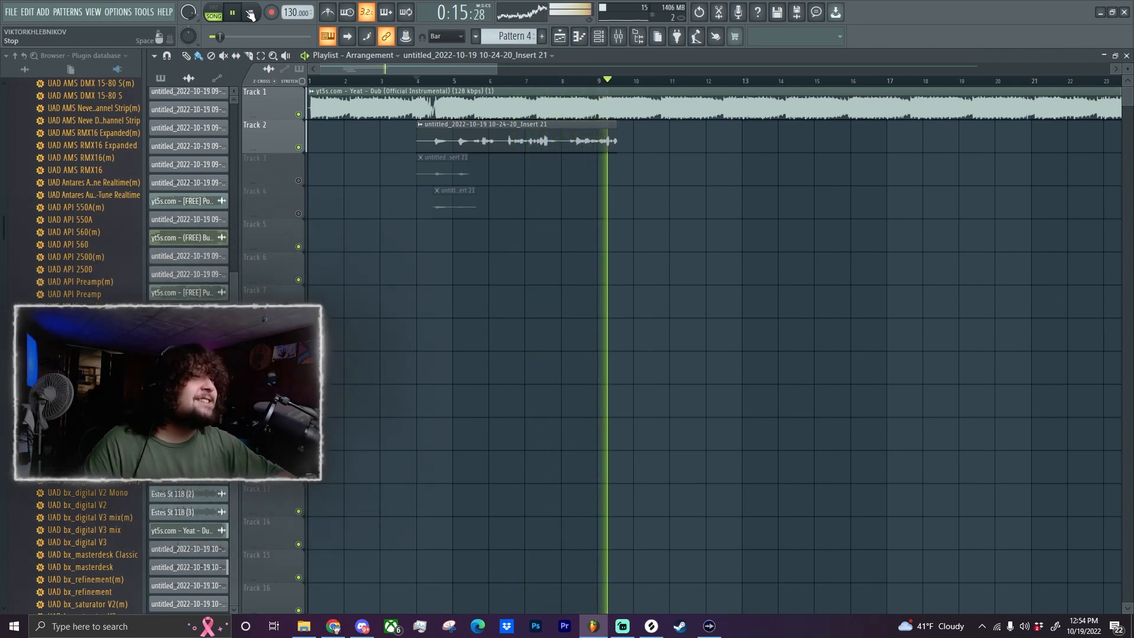
pyautogui.press('space')
# Reopen the mixer and add FabFilter Pro-DS to slot 7 of Insert 2.
pyautogui.click(618, 36)
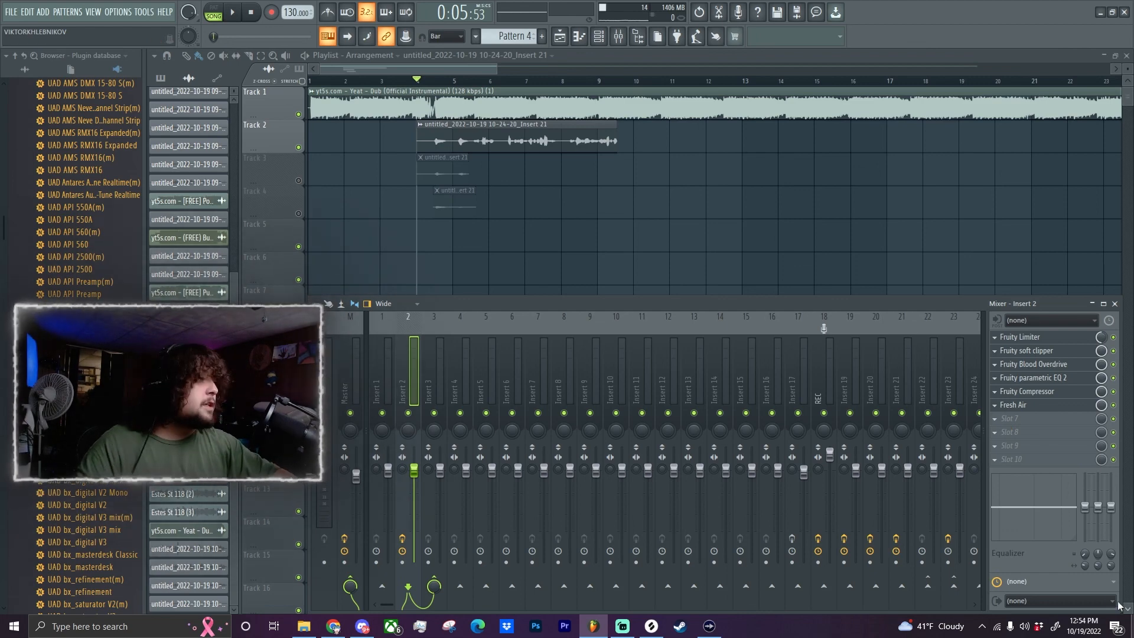
pyautogui.click(1001, 423)
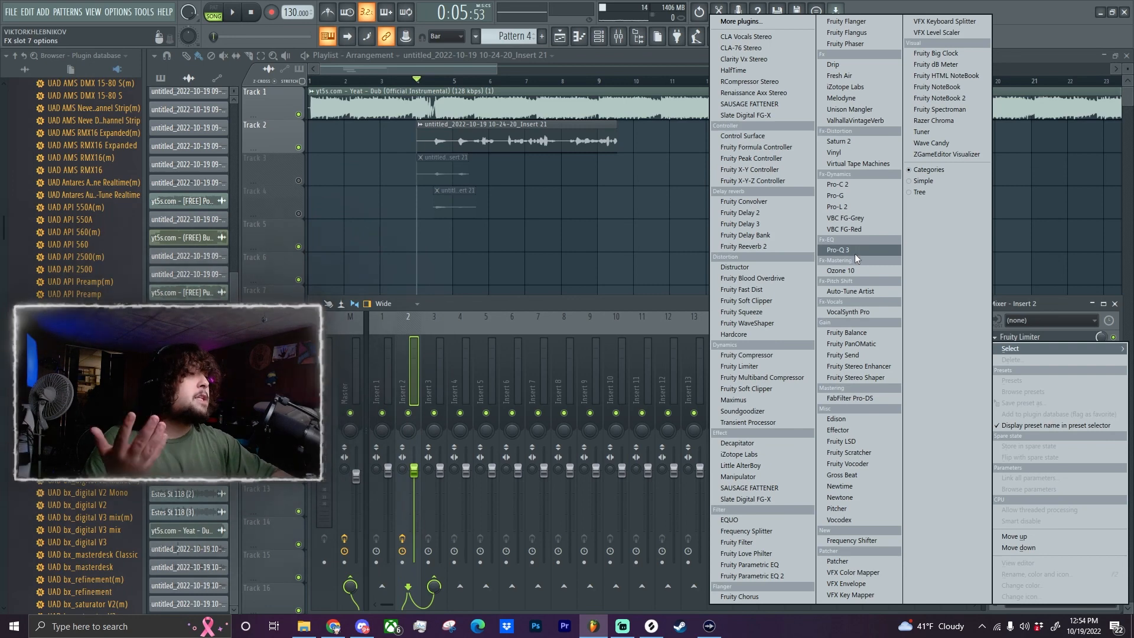
pyautogui.click(858, 397)
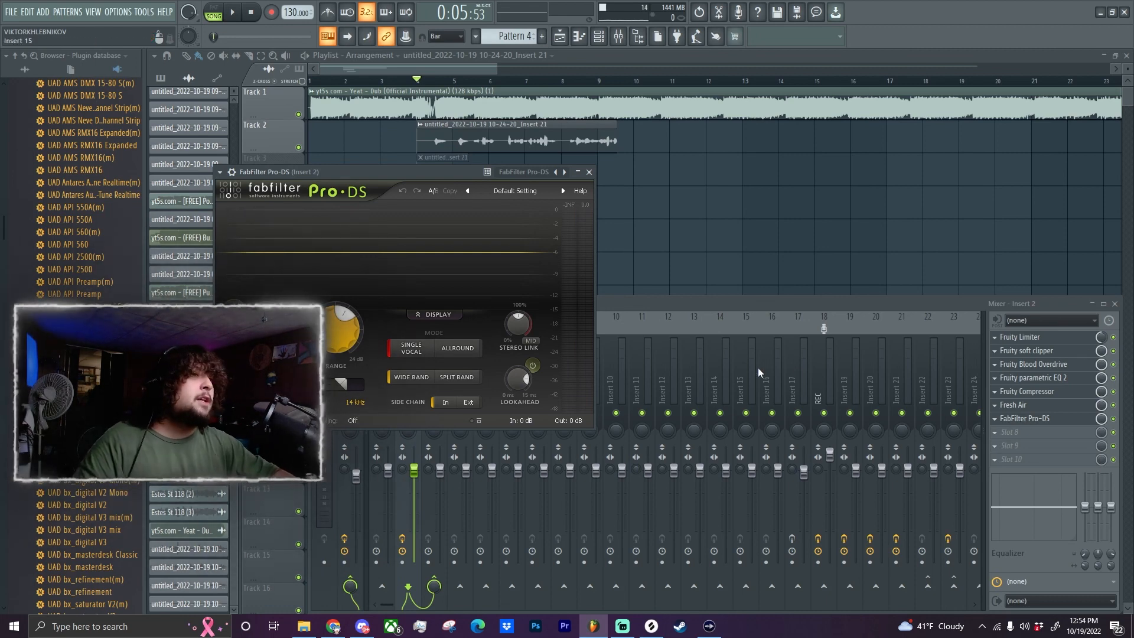
# Try a 16.77 dB range in FabFilter Pro-DS while playing back the vocal, and lower the range again.
pyautogui.press('space')
pyautogui.moveTo(330, 333)
pyautogui.mouseDown()
pyautogui.moveTo(327, 289)
pyautogui.moveTo(328, 345)
pyautogui.mouseUp()
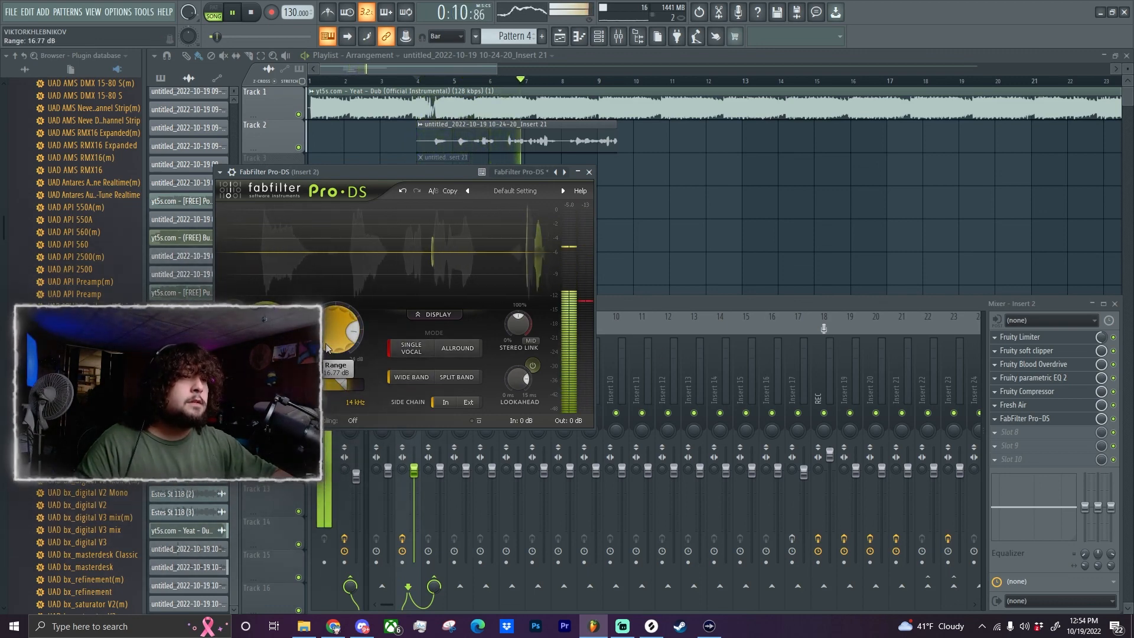
pyautogui.press('space')
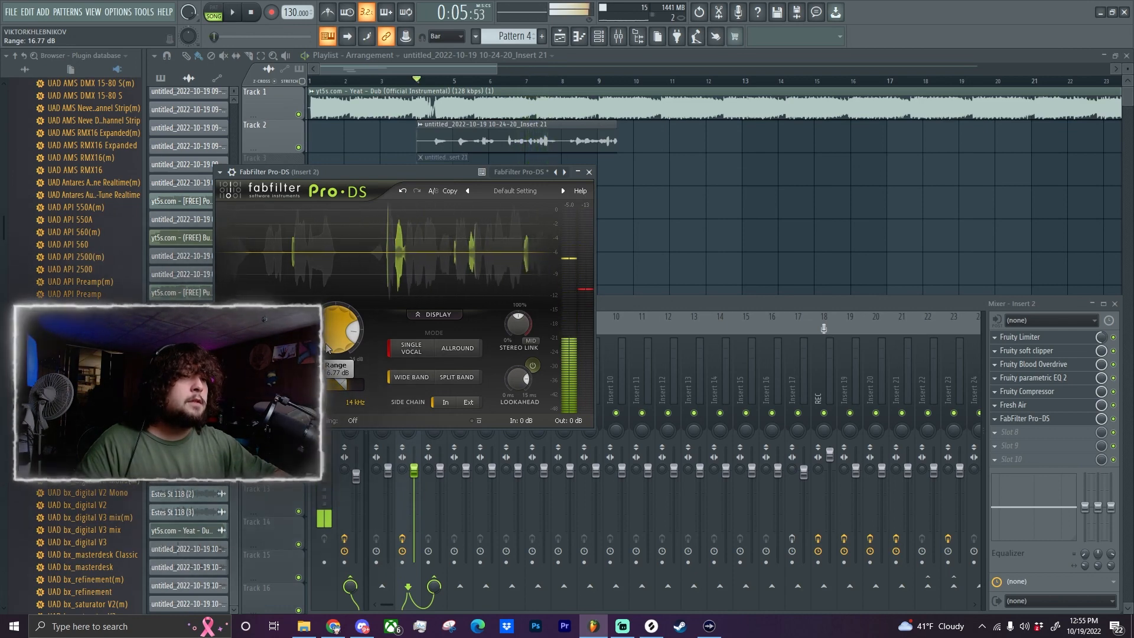
pyautogui.moveTo(338, 340); pyautogui.dragTo(348, 397)
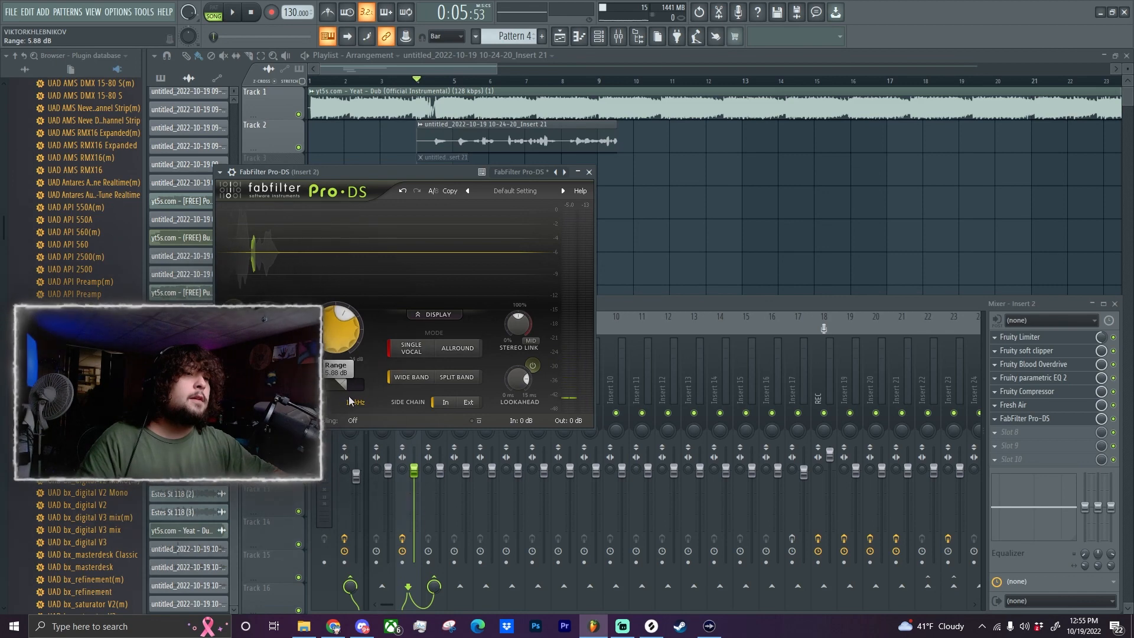
# Bypass FabFilter Pro-DS on Insert 2, play back the vocal without it and bring the plugin's window up again.
pyautogui.click(1115, 419)
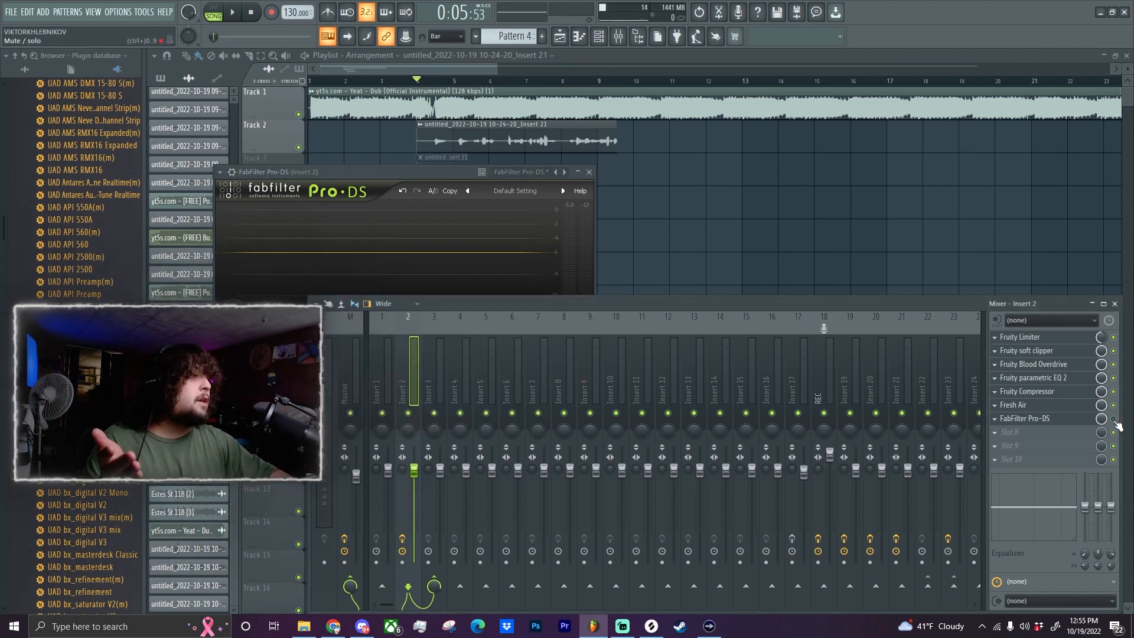
pyautogui.press('space')
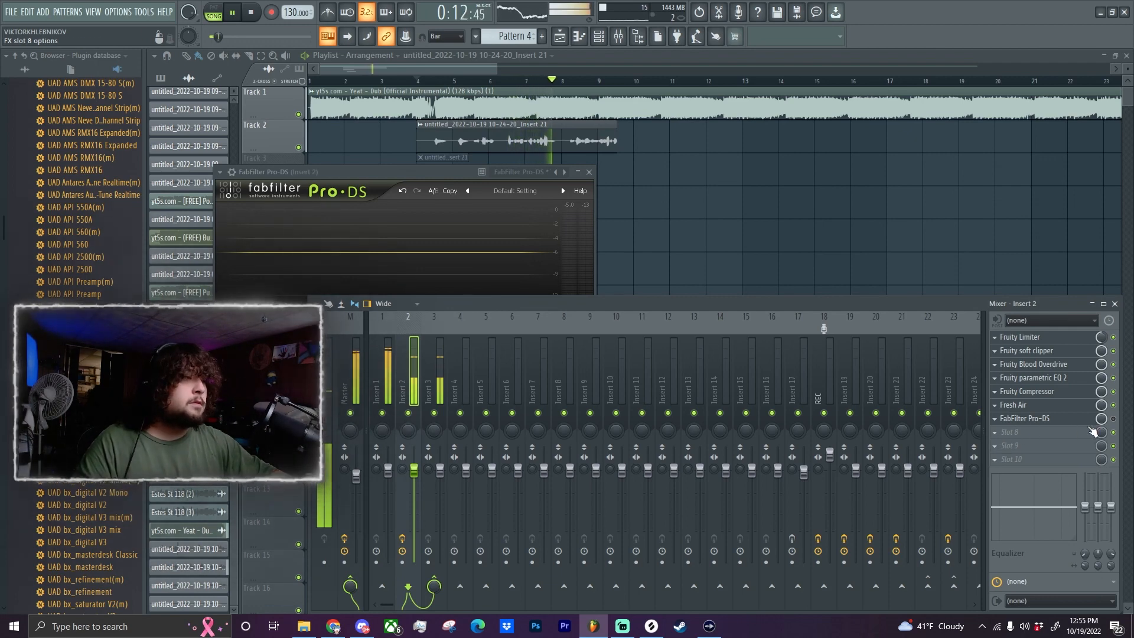
pyautogui.press('space')
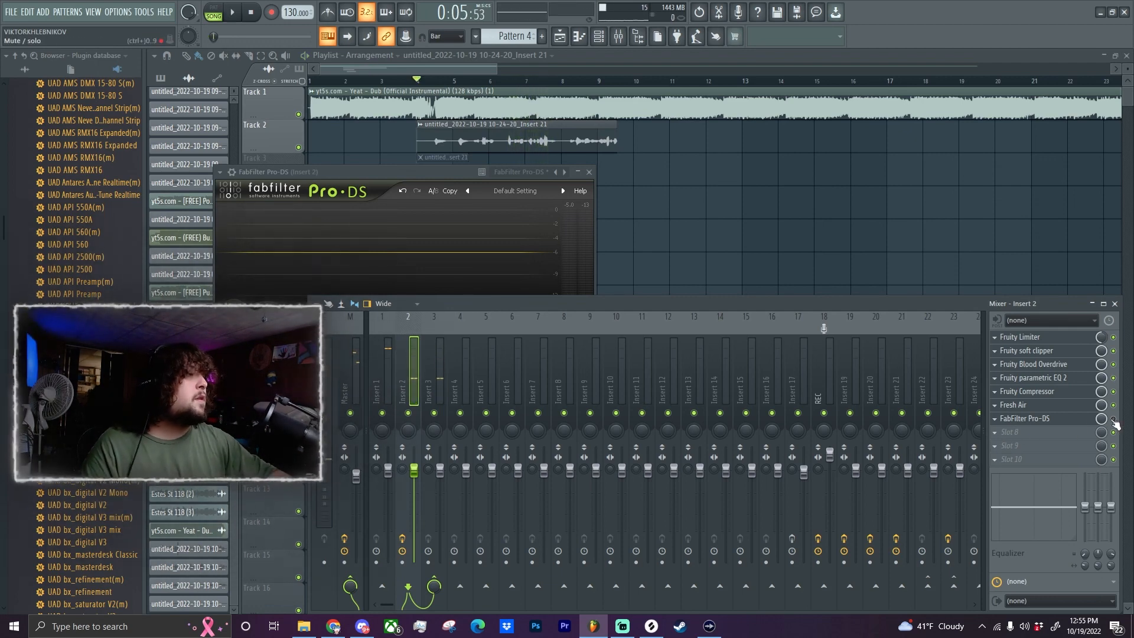
pyautogui.click(1056, 421)
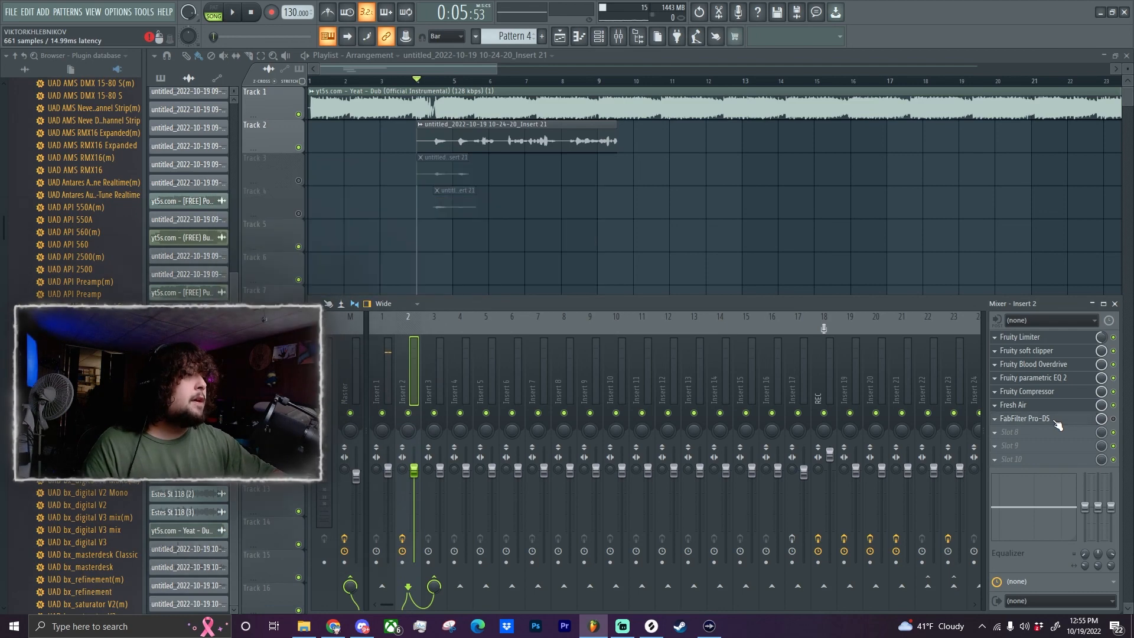
pyautogui.click(1056, 421)
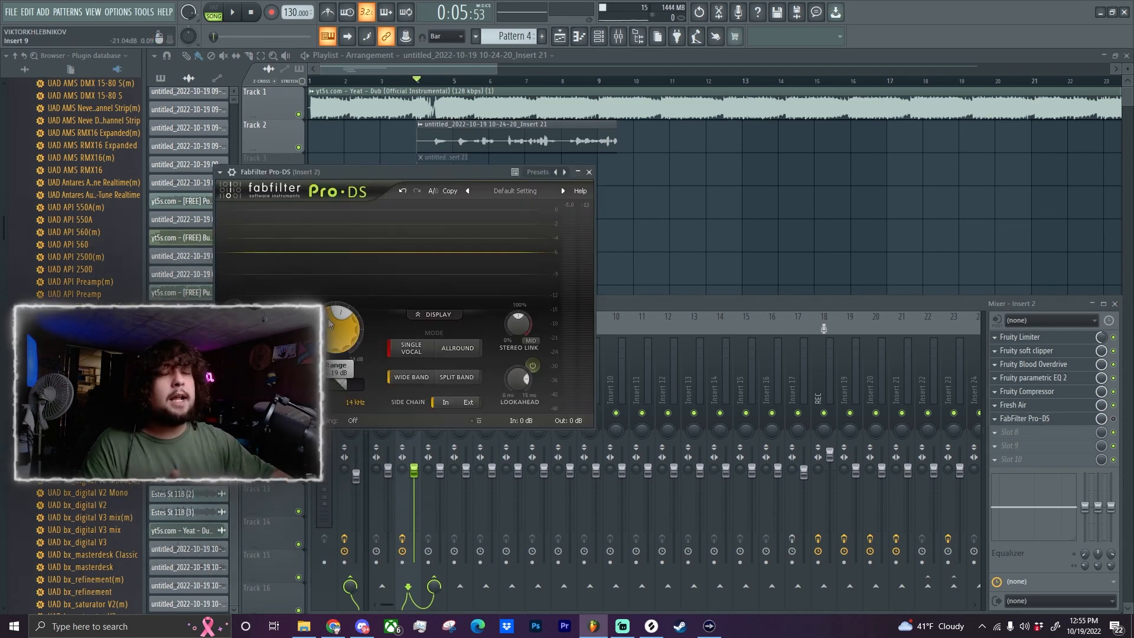
pyautogui.moveTo(335, 316)
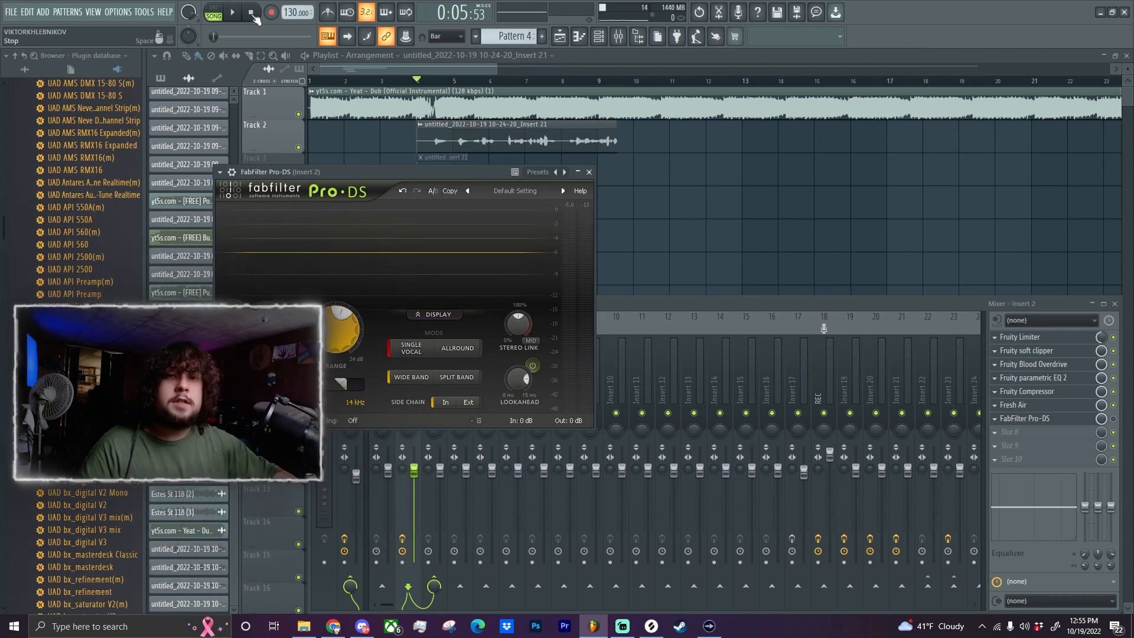
# Add a second Fruity Parametric EQ 2 in slot 8 of Insert 2 and move its window clear of Pro-DS.
pyautogui.click(1025, 432)
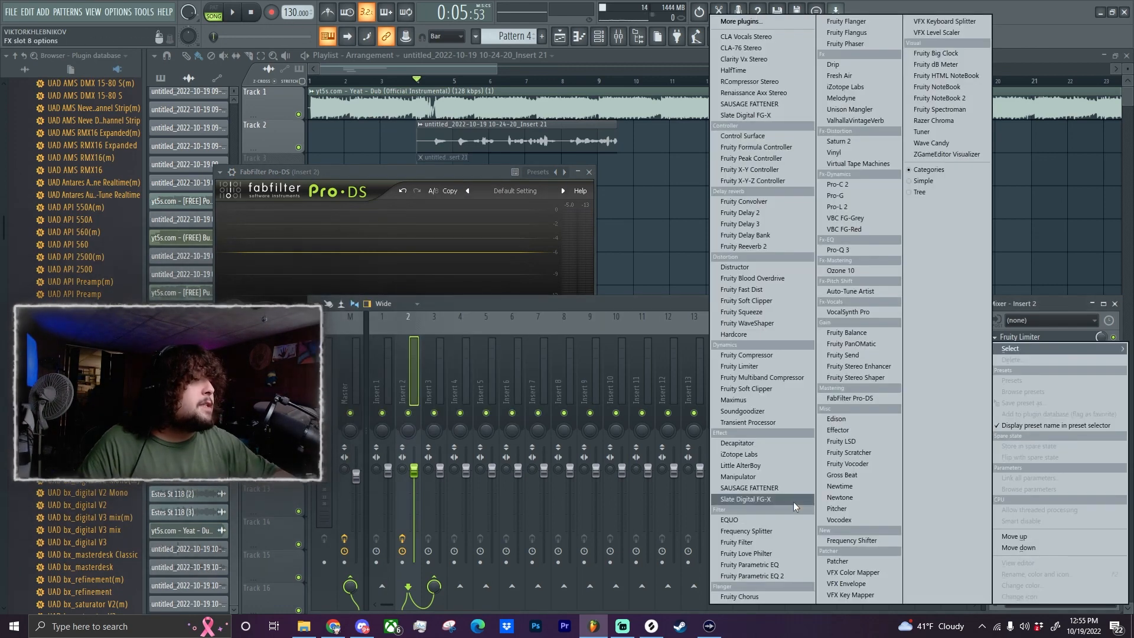
pyautogui.click(748, 577)
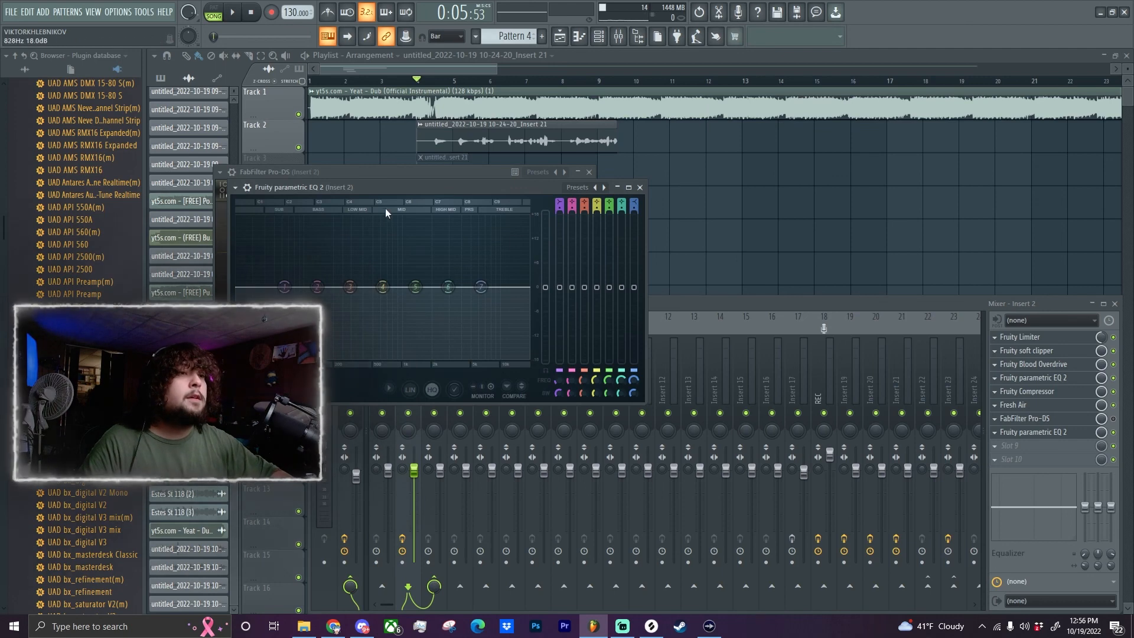
pyautogui.moveTo(379, 190); pyautogui.dragTo(732, 164)
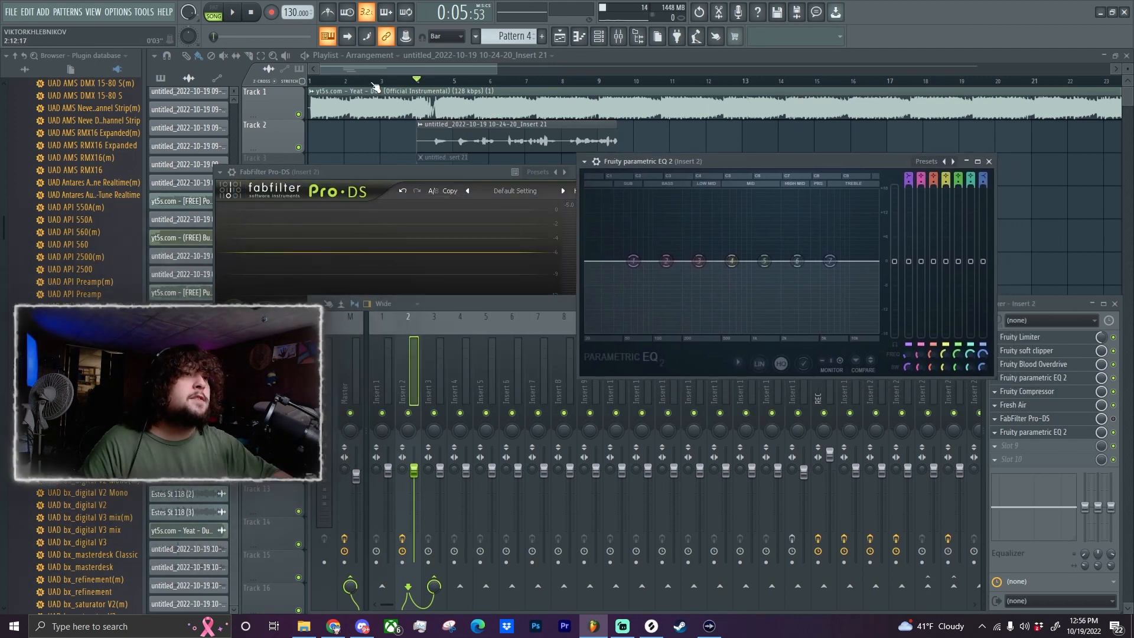
# Boost band 3 of the new EQ by 3.5 dB at 4361 Hz with 15% bandwidth while listening to the vocal.
pyautogui.press('space')
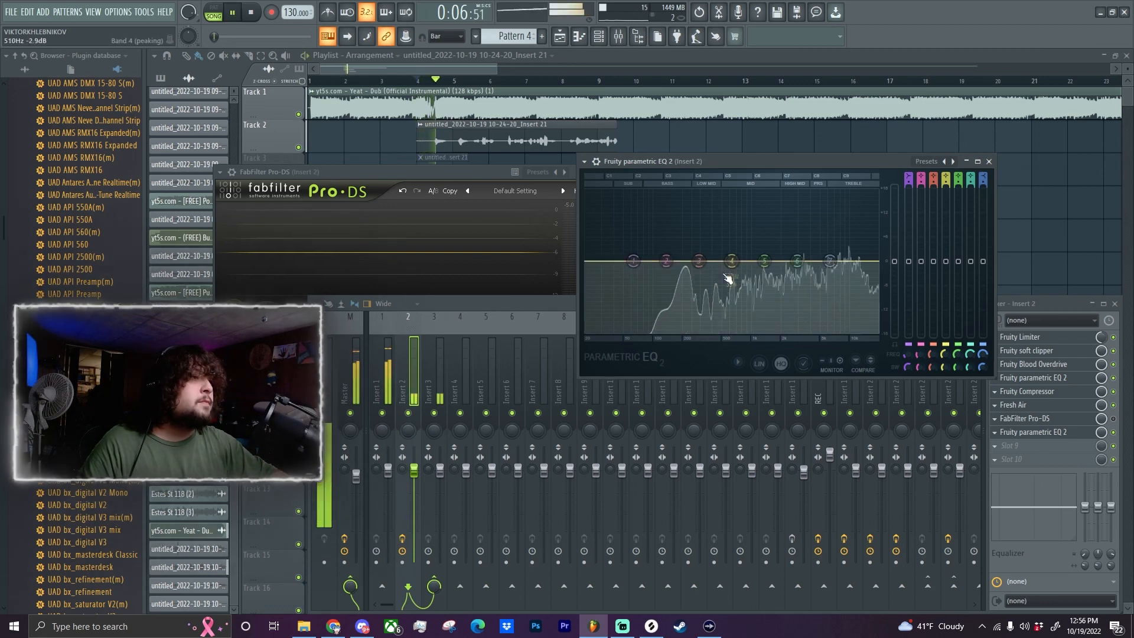
pyautogui.moveTo(700, 261); pyautogui.dragTo(759, 251)
pyautogui.press('space')
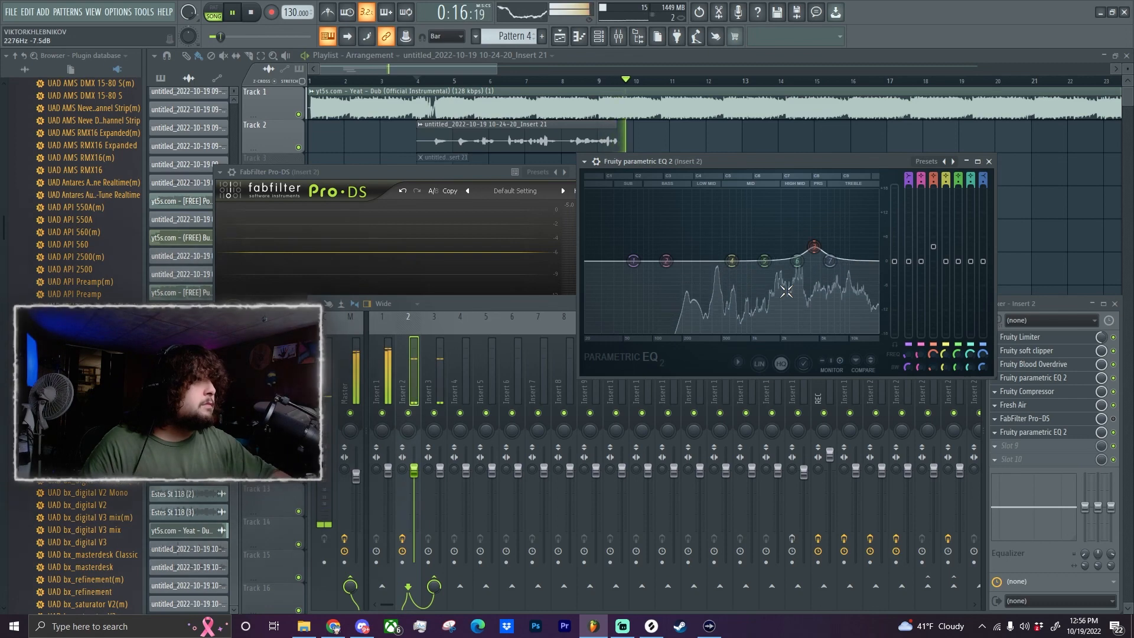
pyautogui.press('space')
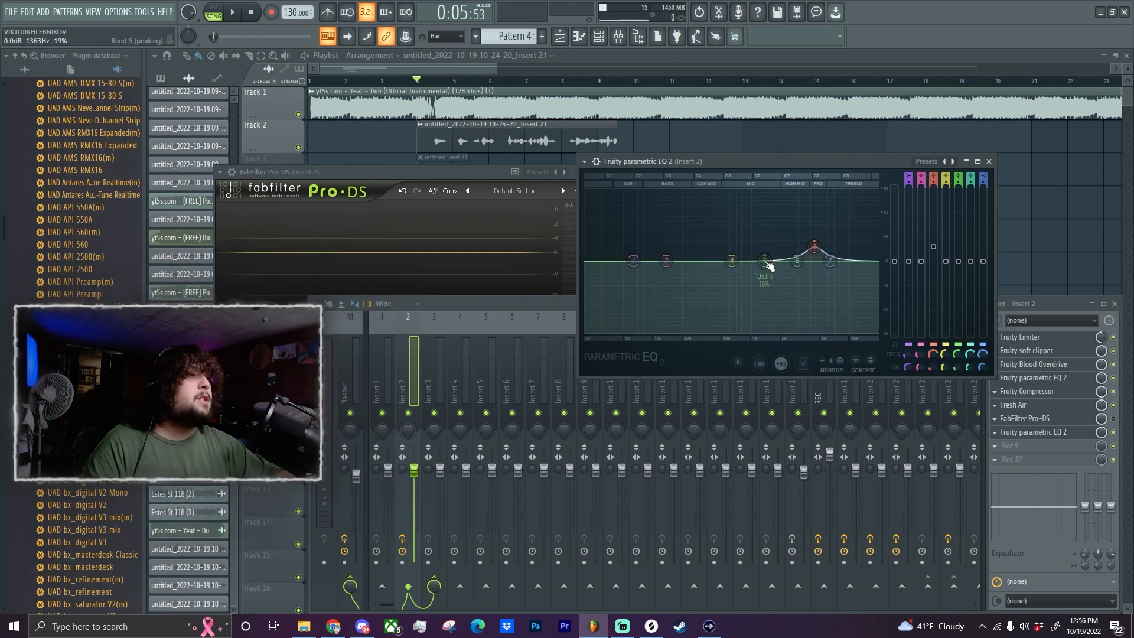
# Narrow EQ band 5 to 0% bandwidth and boost it about 12 dB at 2418 Hz while playing back the vocal.
pyautogui.moveTo(769, 266); pyautogui.dragTo(788, 216)
pyautogui.press('space')
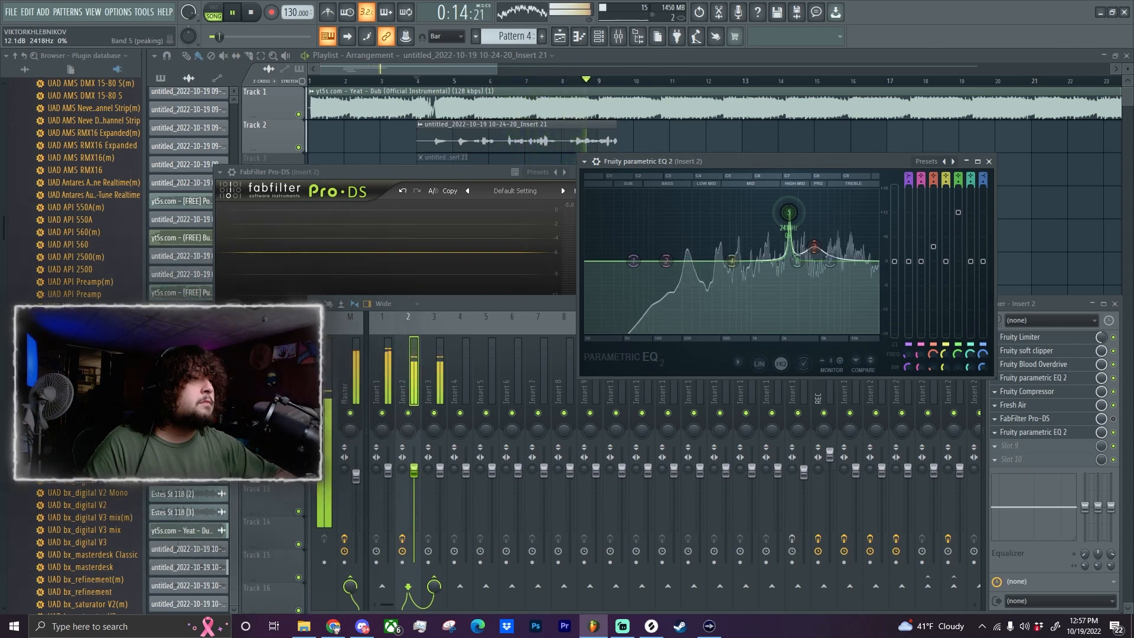
pyautogui.press('space')
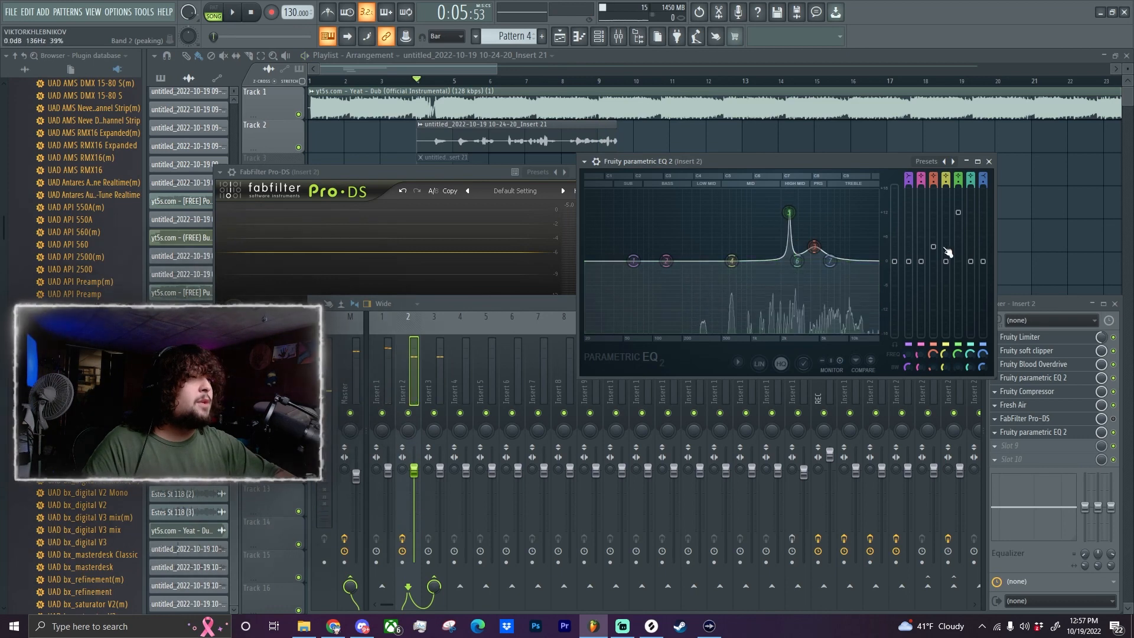
# Cut EQ band 5 to -2.3 dB at 2418 Hz and play back the vocal.
pyautogui.moveTo(958, 216); pyautogui.dragTo(959, 270)
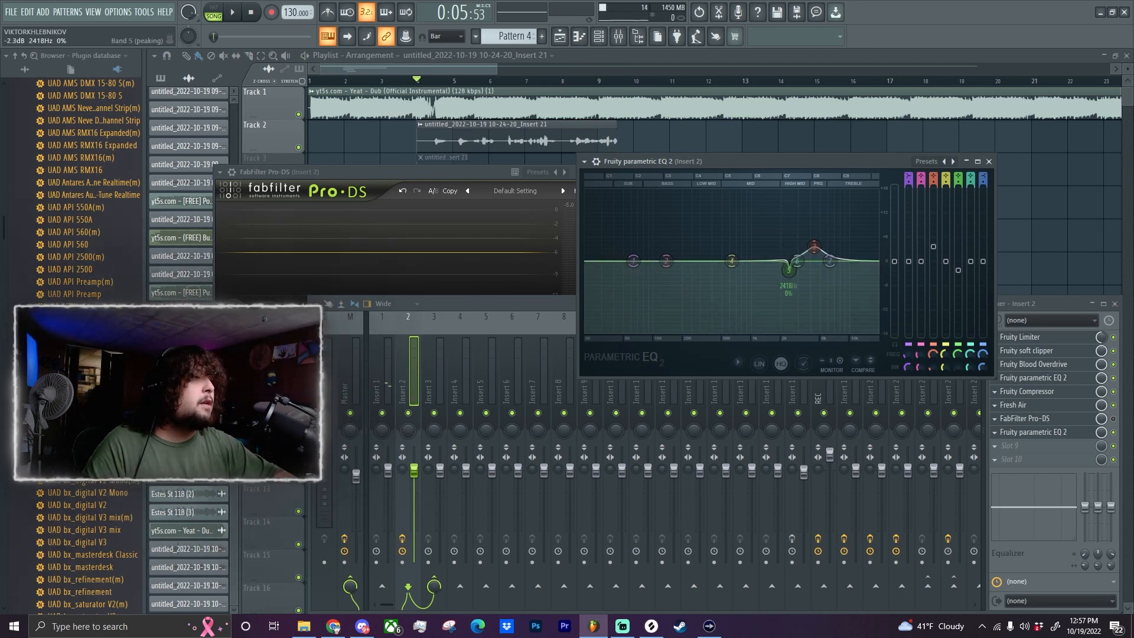
pyautogui.press('space')
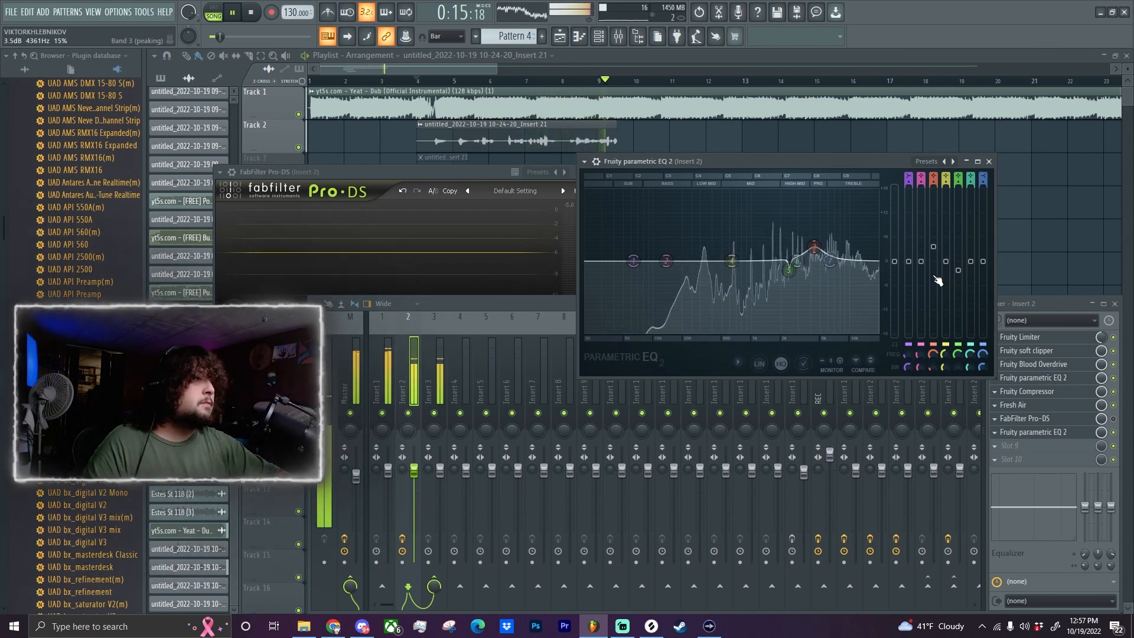
pyautogui.press('space')
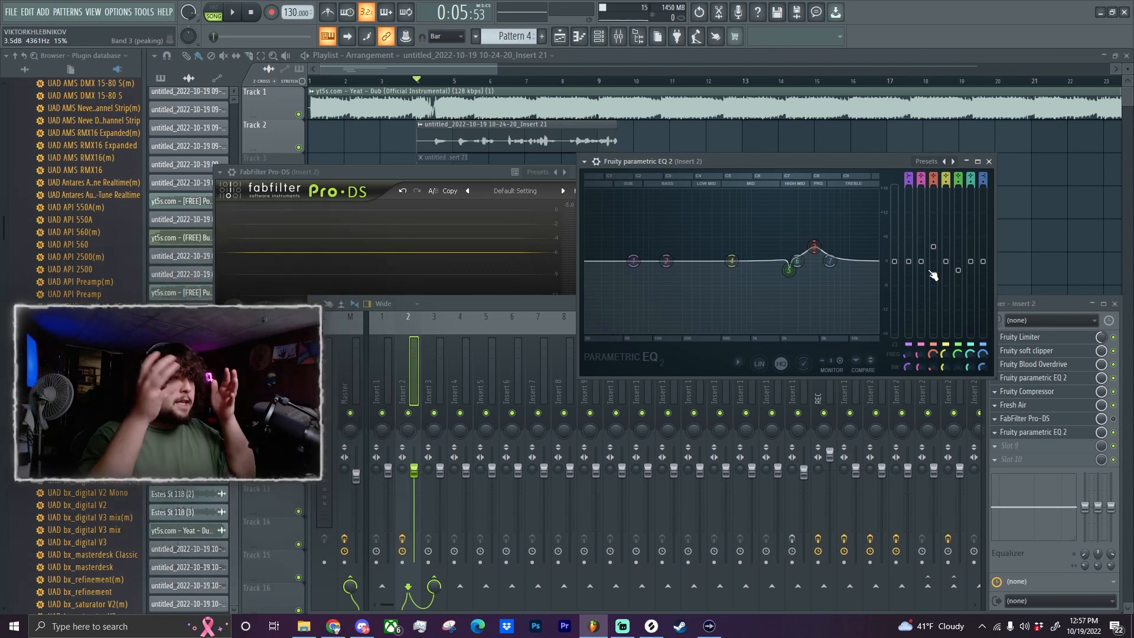
# Shift band 4 of the second EQ to about 560 Hz.
pyautogui.moveTo(731, 260)
pyautogui.mouseDown()
pyautogui.moveTo(728, 281)
pyautogui.moveTo(728, 261)
pyautogui.moveTo(730, 271)
pyautogui.mouseUp()
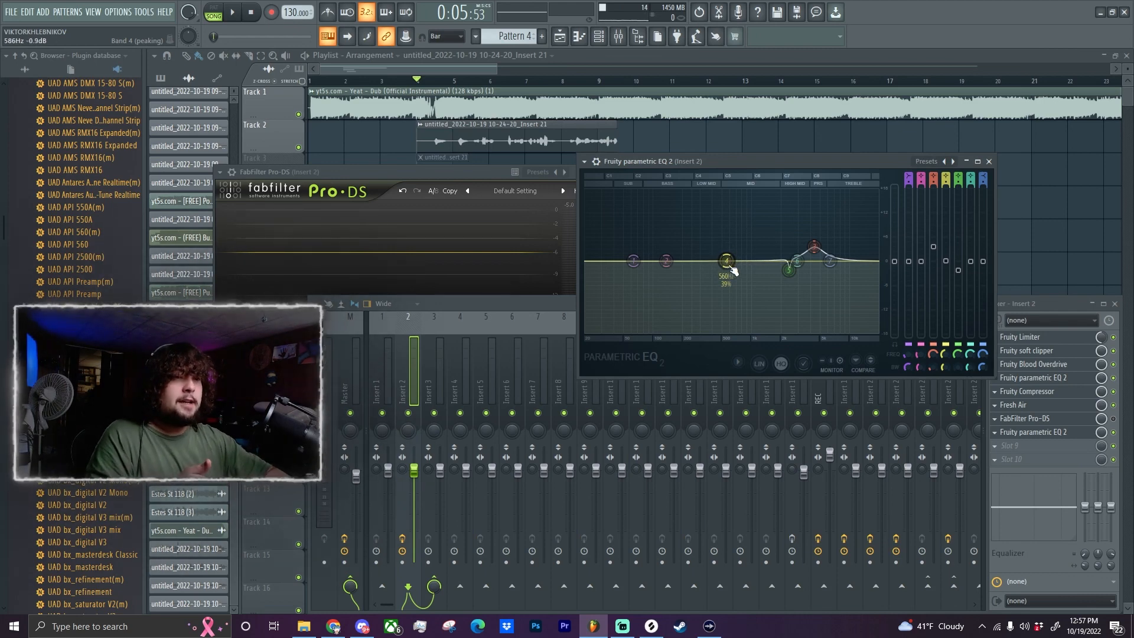